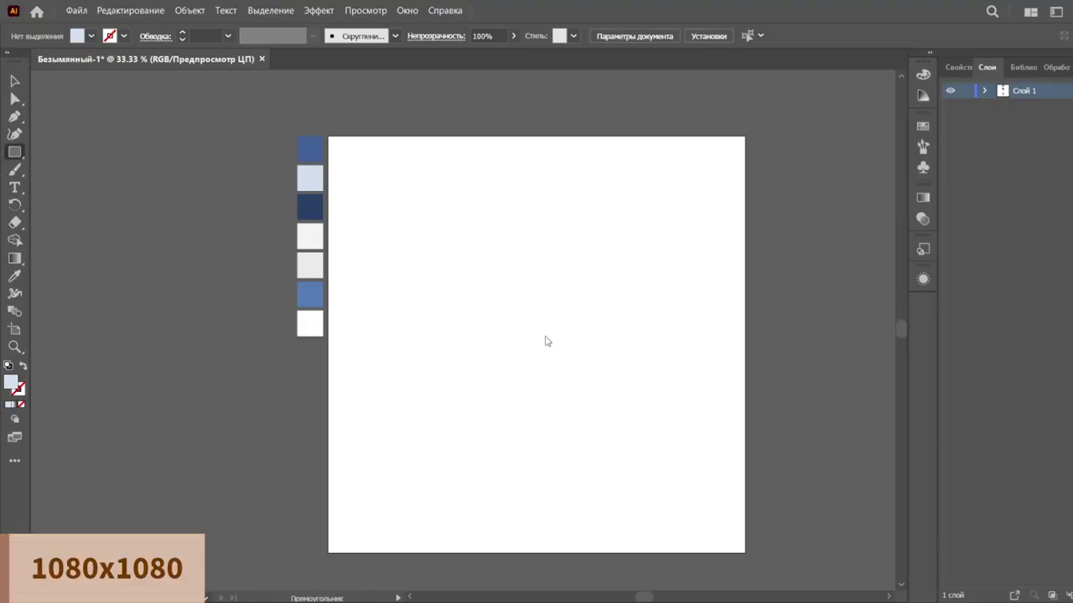
Fill the artboard background rectangle with the first swatch's dark blue.
key("i")
left_click(310, 149)
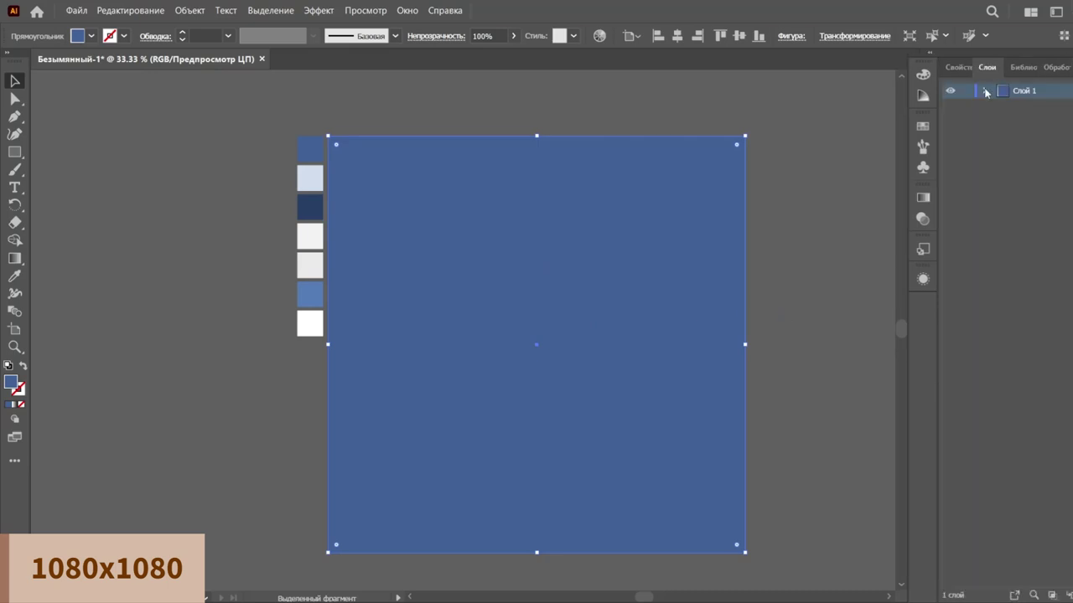
Draw an off-white ellipse at the bottom left and place a copy to its right.
left_click(986, 90)
key("l")
scroll(427, 287, "down", 1)
mouse_move(415, 271)
left_mouse_down()
mouse_move(680, 424)
mouse_move(546, 508)
left_mouse_up()
left_click(310, 194)
mouse_move(575, 430)
left_mouse_down()
mouse_move(687, 442)
mouse_move(479, 539)
mouse_move(519, 545)
left_mouse_up()
Reposition the two white hill ellipses along the artboard's bottom.
key("ctrl+a")
left_click(804, 432, "shift")
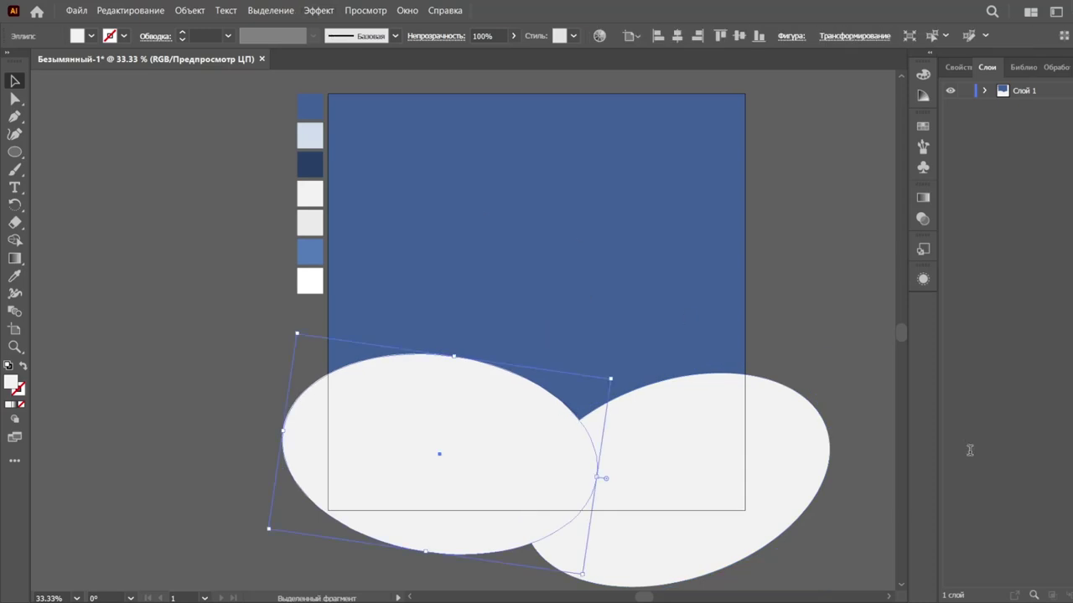
left_click(780, 383)
left_click_drag(670, 460, 652, 453)
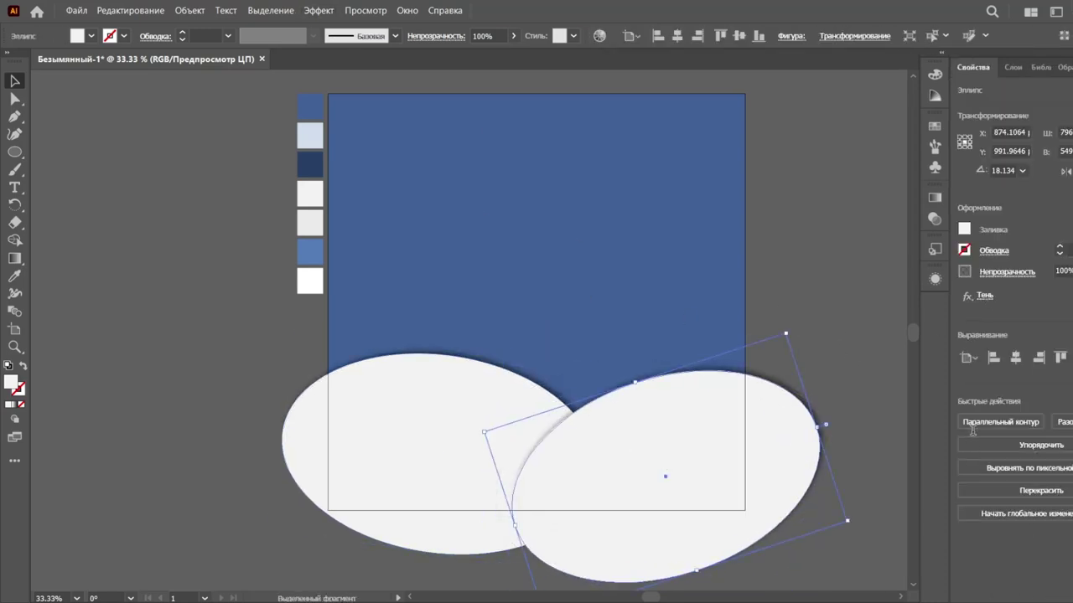
mouse_move(662, 453)
left_mouse_down()
mouse_move(678, 426)
mouse_move(594, 388)
left_mouse_up()
key("ctrl+z")
key("ctrl+z")
key("ctrl+z")
Make the centre ellipse light blue and send it behind the white ones.
left_click(647, 427)
key("i")
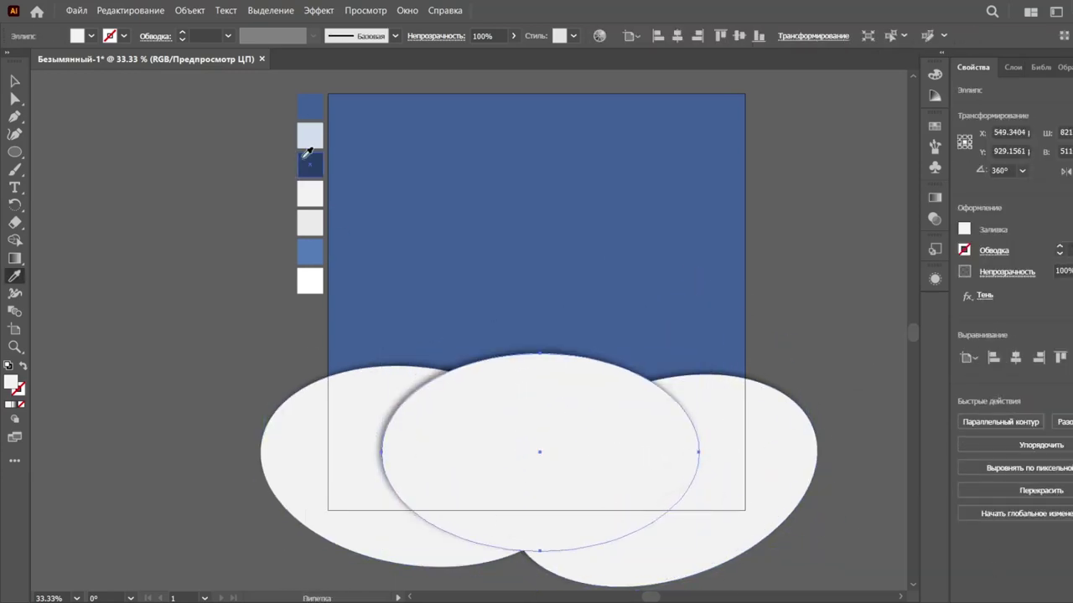
left_click(309, 138)
key("ctrl+[")
key("ctrl+[")
Tilt the left white ellipse and widen the light-blue ellipse to the left.
key("ctrl+shift+a")
left_click(508, 479)
left_click_drag(553, 457, 581, 491)
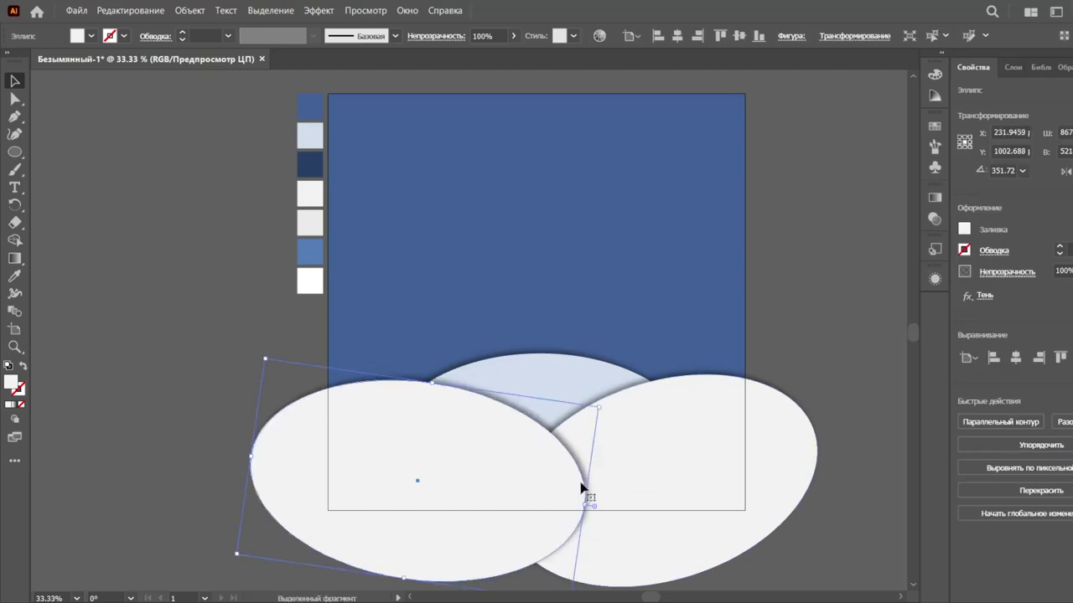
left_click(536, 397)
left_click_drag(383, 453, 324, 452)
key("ctrl+shift+a")
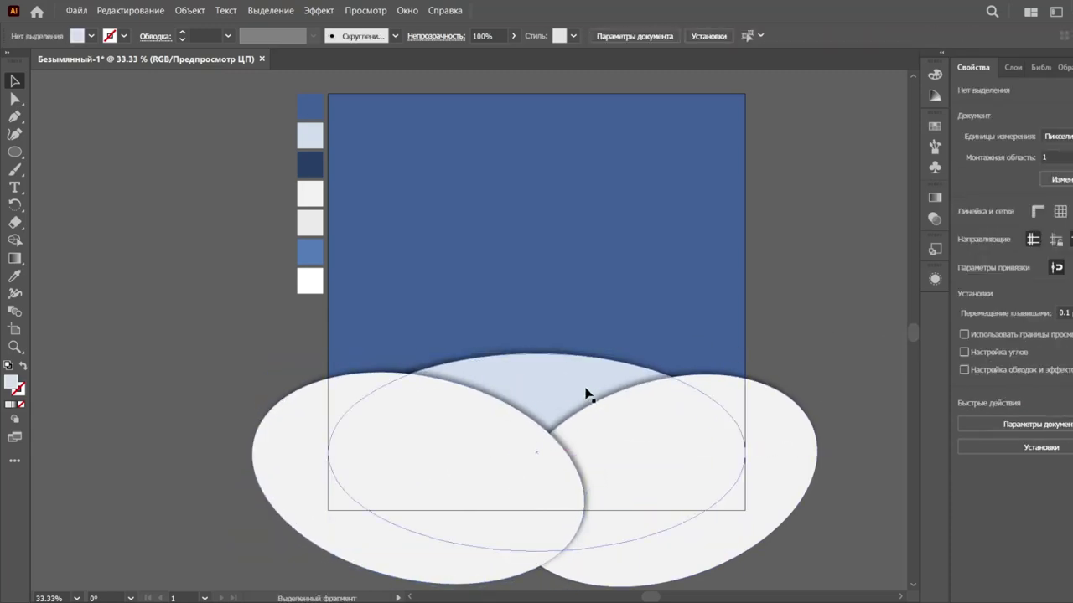
scroll(782, 336, "left", 10)
Draw a square beside the artboard and make a flattened copy of it.
key("m")
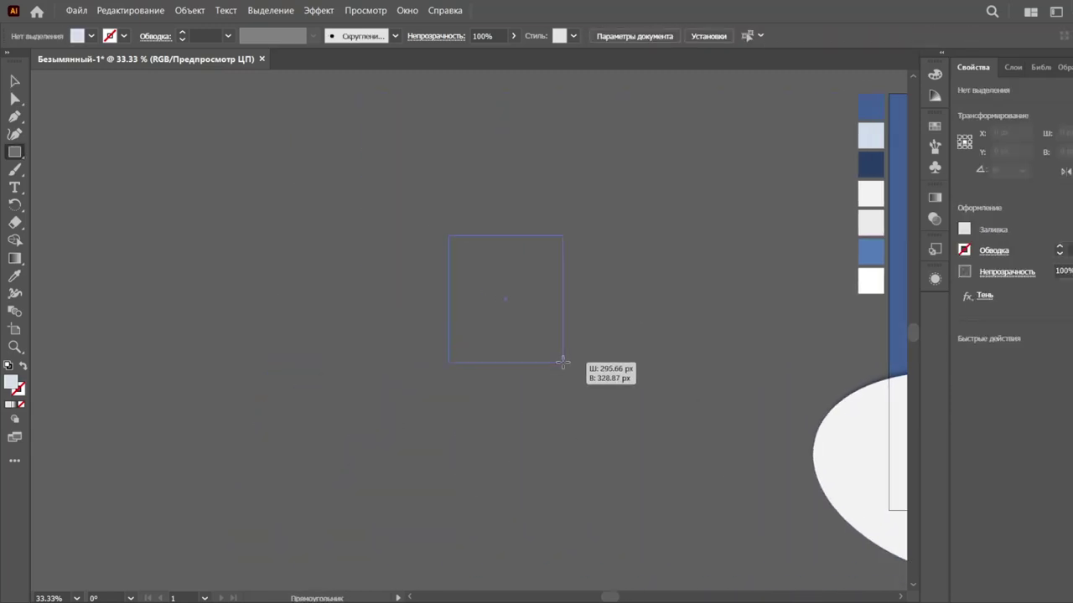
left_click_drag(563, 362, 563, 362)
key("v")
scroll(478, 304, "up", 1)
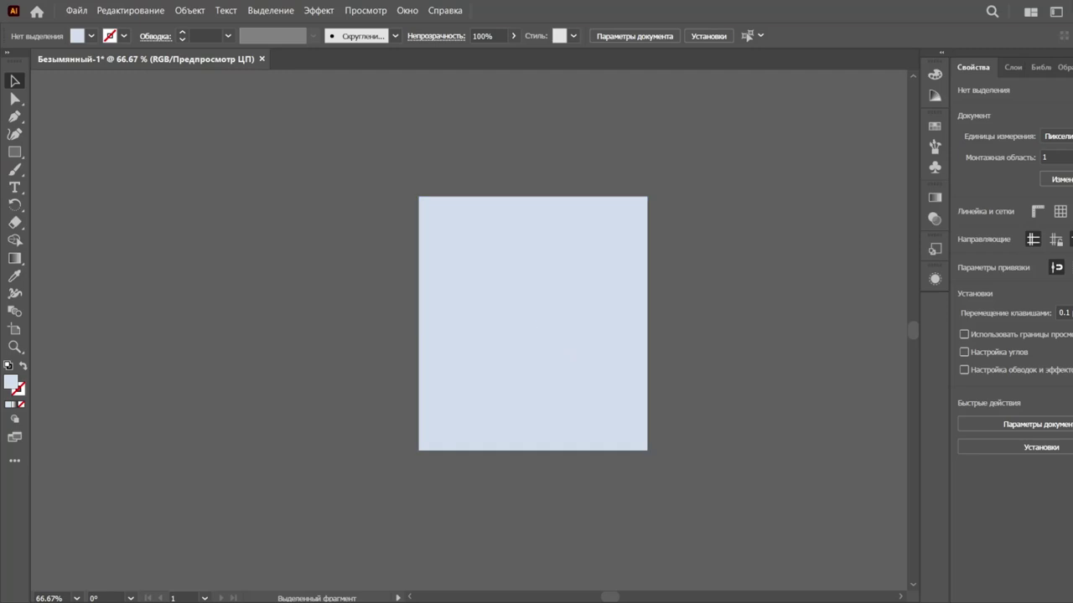
left_click_drag(553, 292, 274, 292)
left_click_drag(253, 450, 250, 423)
Collapse a corner of the copy into a triangle and set it atop the square.
key("a")
mouse_move(367, 425)
left_mouse_down()
mouse_move(367, 198)
mouse_move(417, 331)
mouse_move(410, 312)
mouse_move(683, 223)
left_mouse_up()
key("v")
left_click(263, 299)
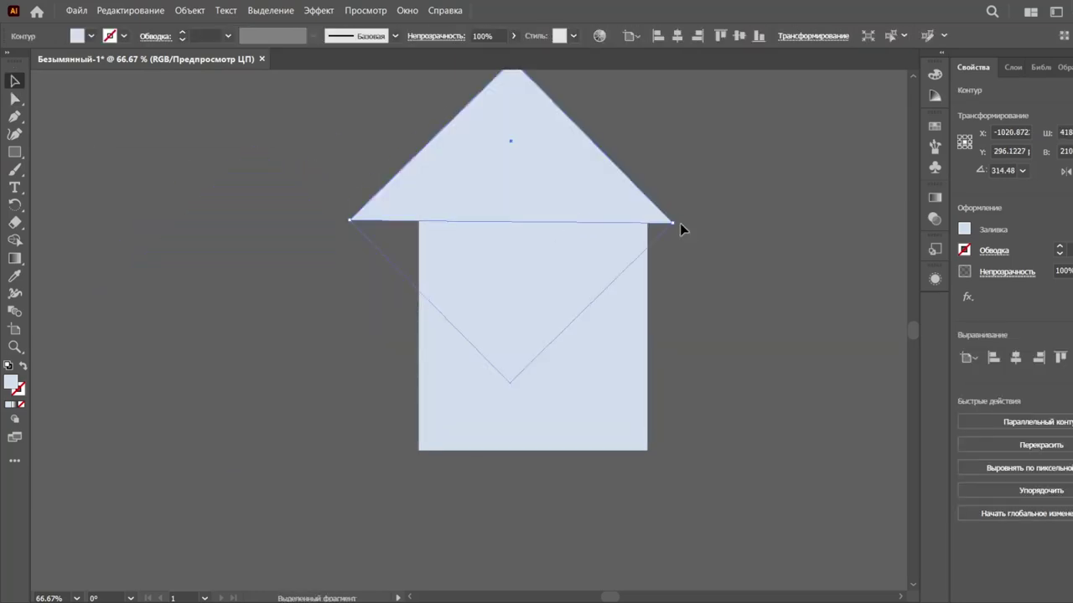
left_click_drag(550, 193, 553, 193)
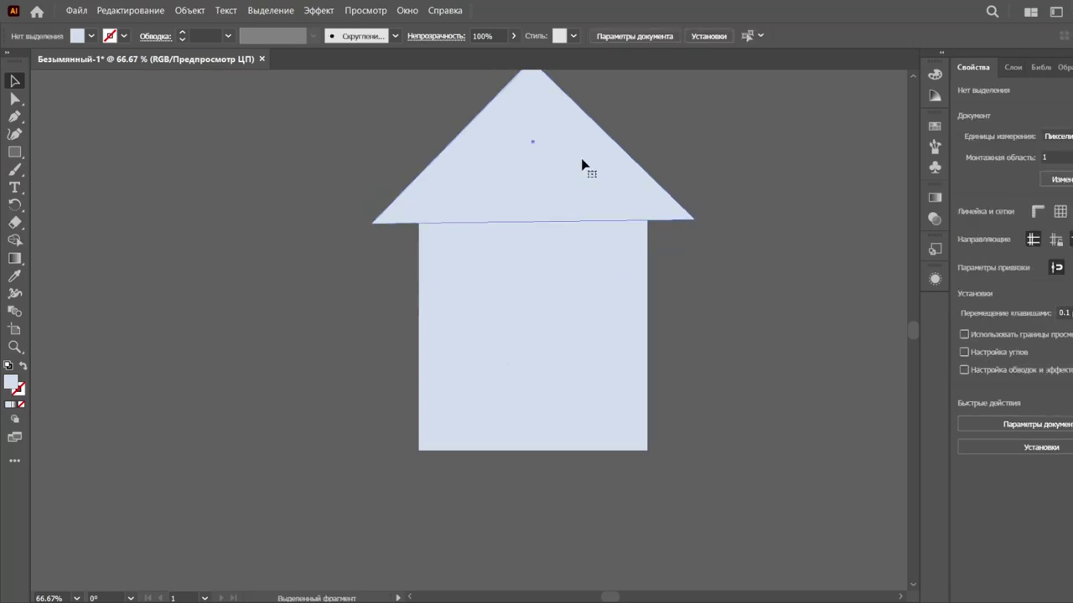
scroll(582, 162, "up", 2)
Flatten the roof by lowering its apex, pull its corners in, and seat it flush on the square.
key("a")
left_click_drag(531, 112, 531, 168)
left_click_drag(685, 283, 675, 276)
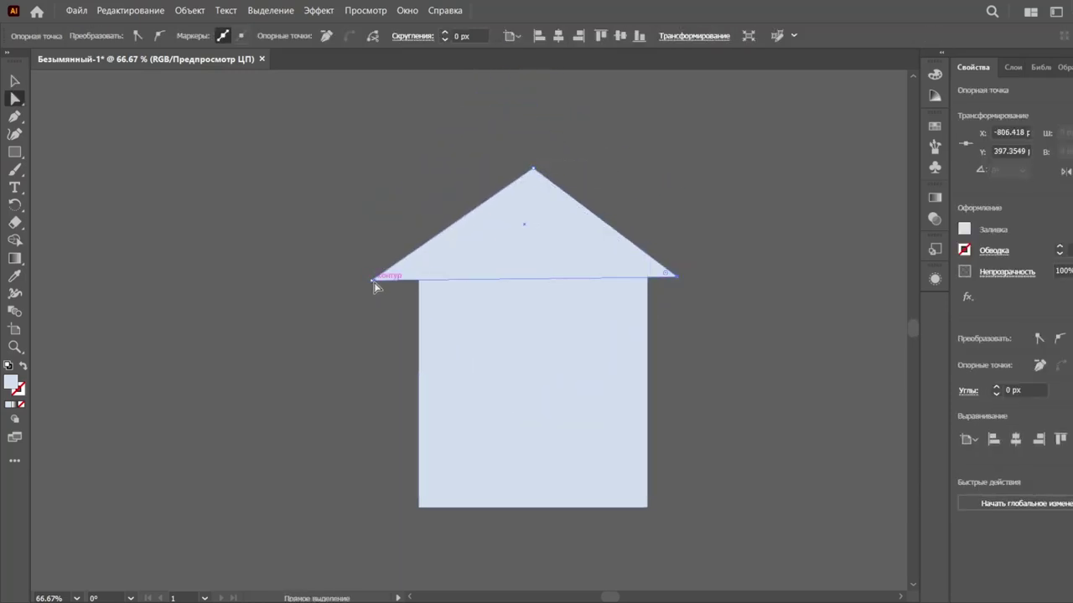
left_click_drag(374, 282, 390, 280)
key("v")
left_click(568, 244)
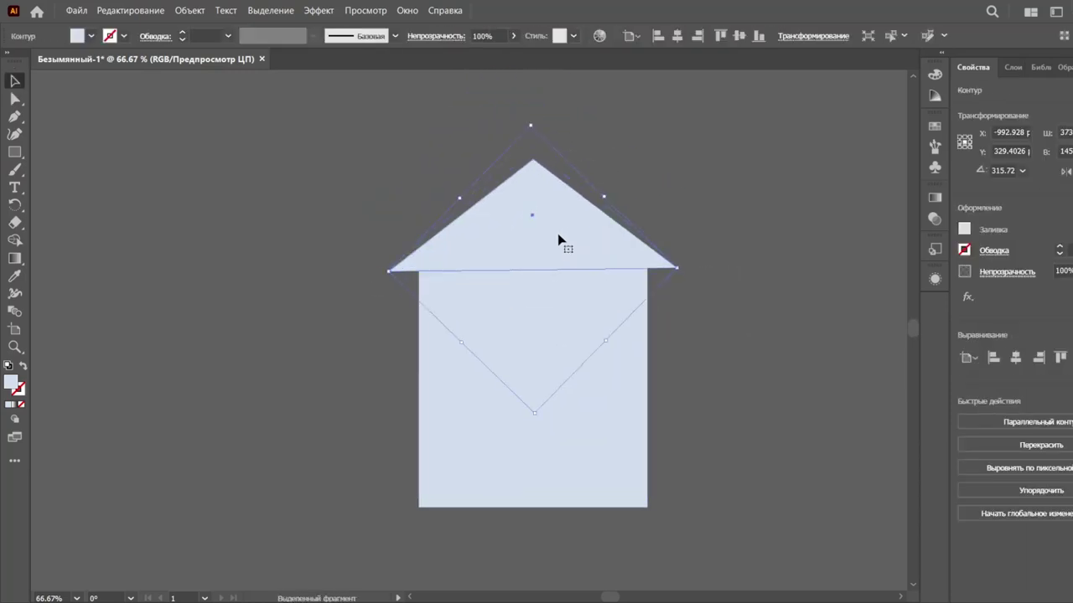
left_click_drag(562, 240, 563, 229)
left_click(746, 303)
key("ctrl+a")
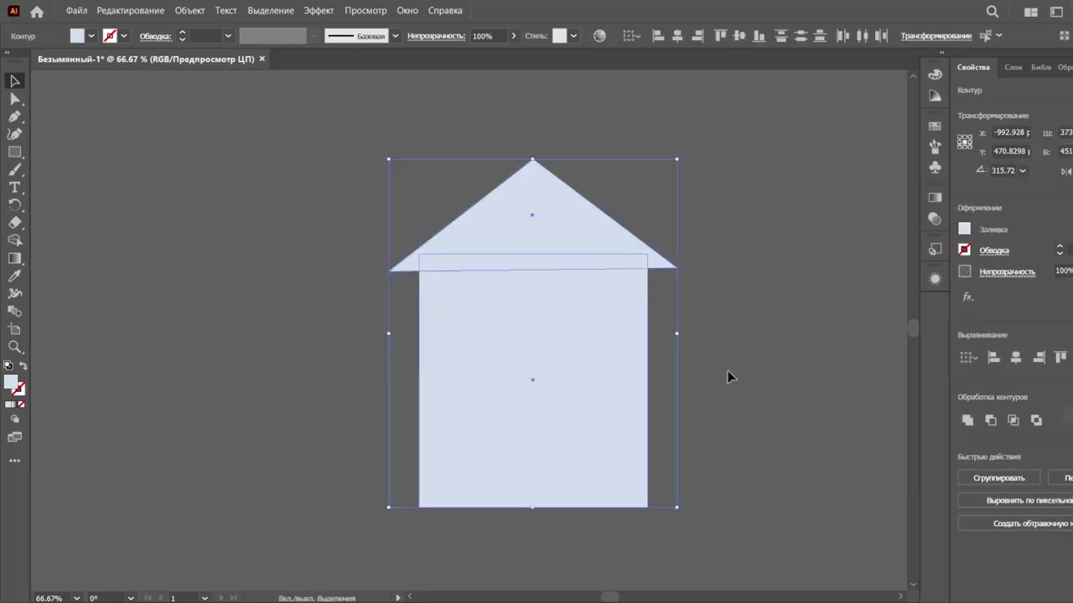
left_click(727, 373)
Draw a chimney with a thin cap and unite them in Pathfinder.
key("m")
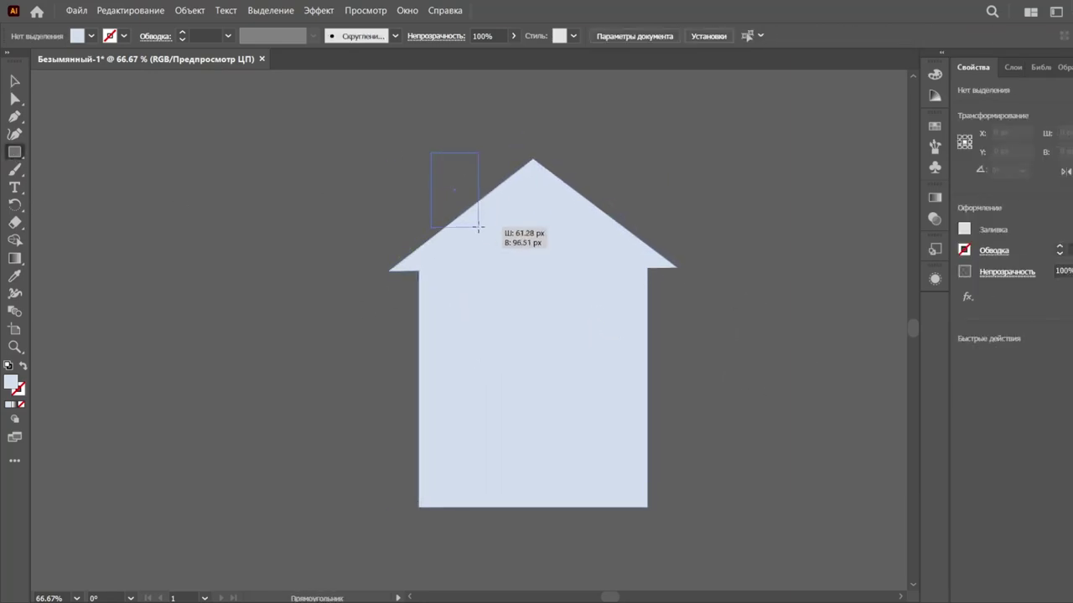
key("v")
left_click_drag(478, 226, 395, 158)
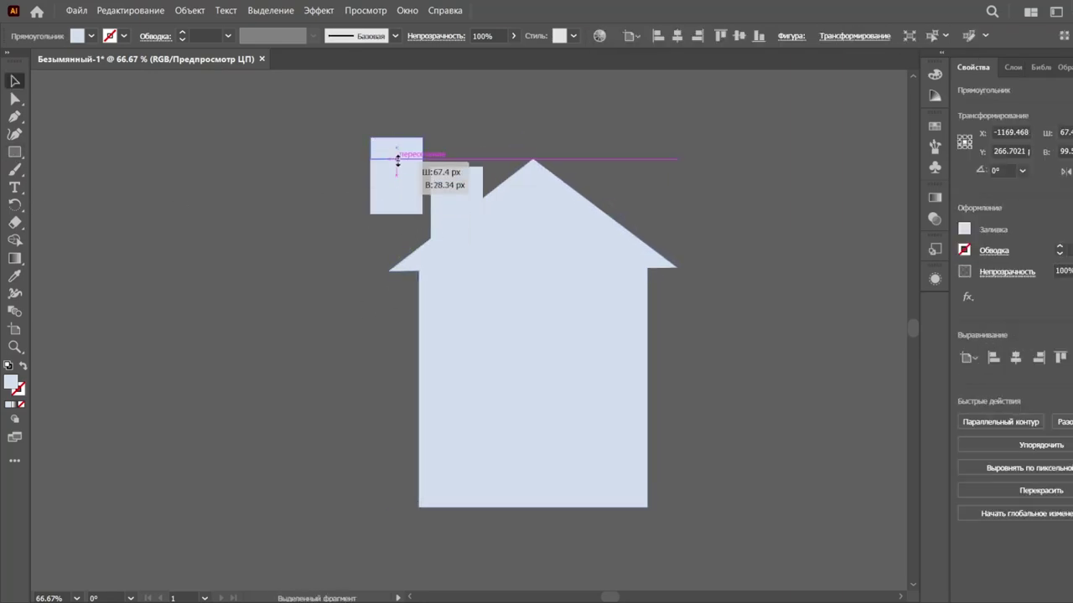
mouse_move(426, 211)
left_mouse_down()
mouse_move(426, 147)
mouse_move(471, 159)
mouse_move(432, 173)
left_mouse_up()
scroll(474, 157, "up", 1)
scroll(475, 158, "up", 3)
left_click(557, 167)
left_click_drag(558, 168, 402, 252)
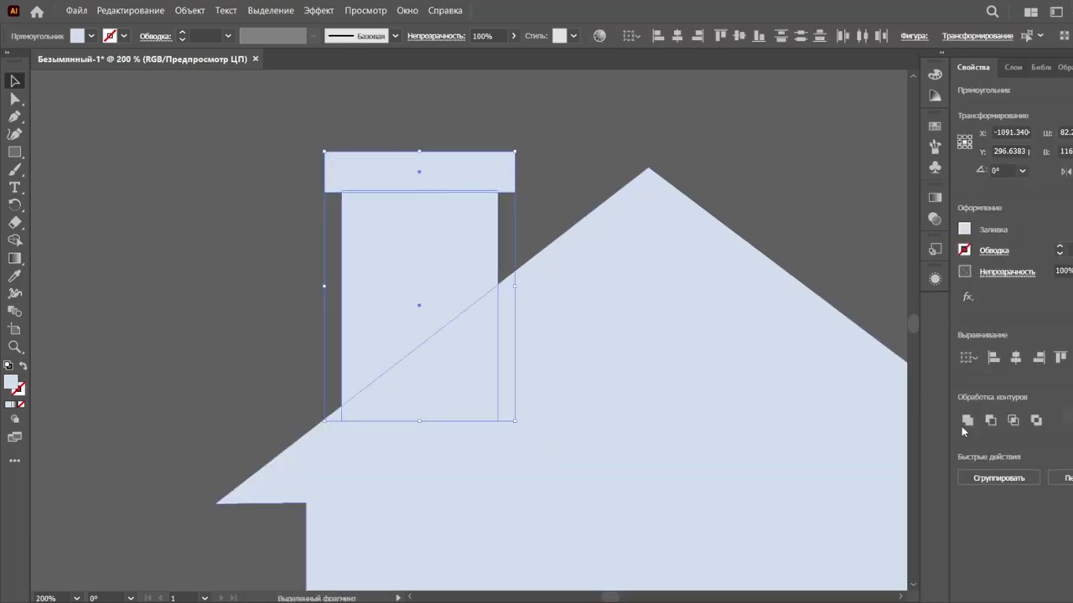
left_click(964, 311)
scroll(618, 306, "down", 1)
left_click(167, 287)
Build a dark four-pane window from a small rectangle and its copies.
key("ctrl+minus")
scroll(438, 371, "down", 2)
key("m")
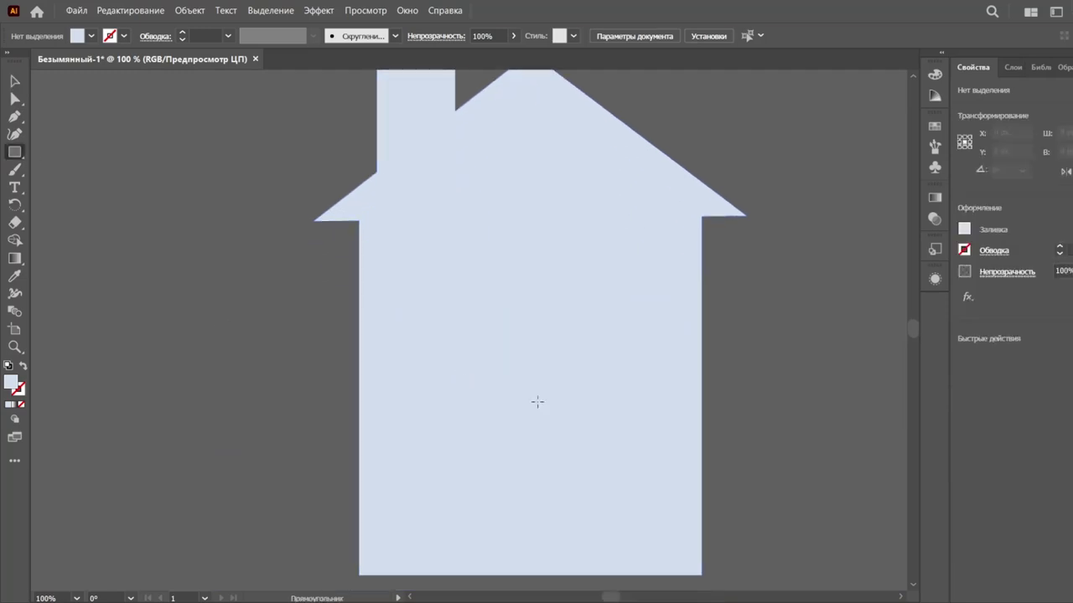
mouse_move(459, 328)
left_mouse_down()
mouse_move(495, 383)
mouse_move(519, 365)
left_mouse_up()
left_click(476, 362, "shift")
left_click_drag(475, 362, 476, 416)
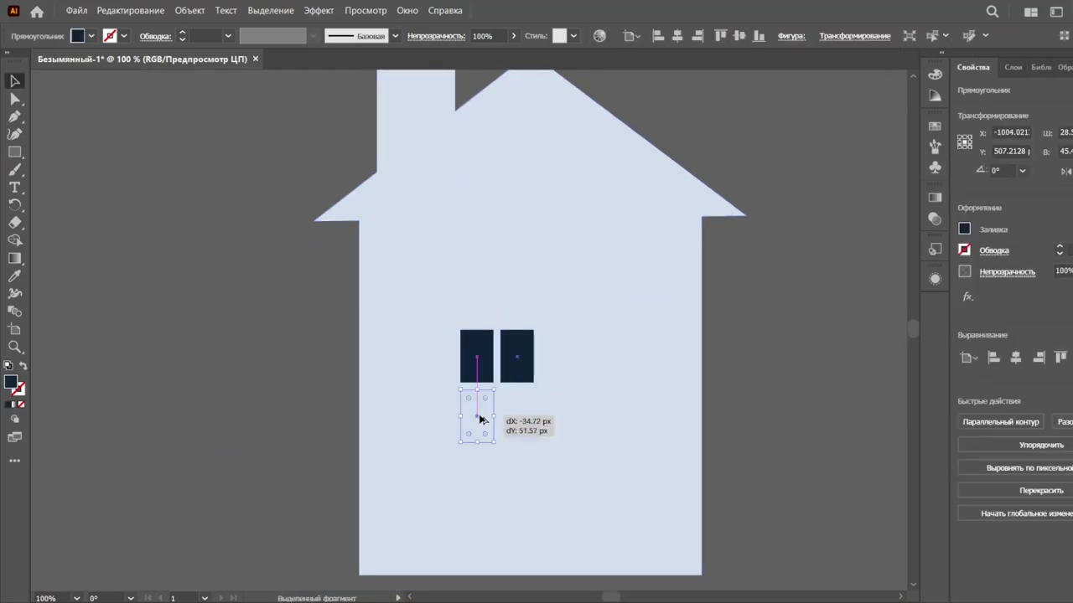
key("ctrl+g")
left_click_drag(517, 371, 557, 362)
left_click(767, 361)
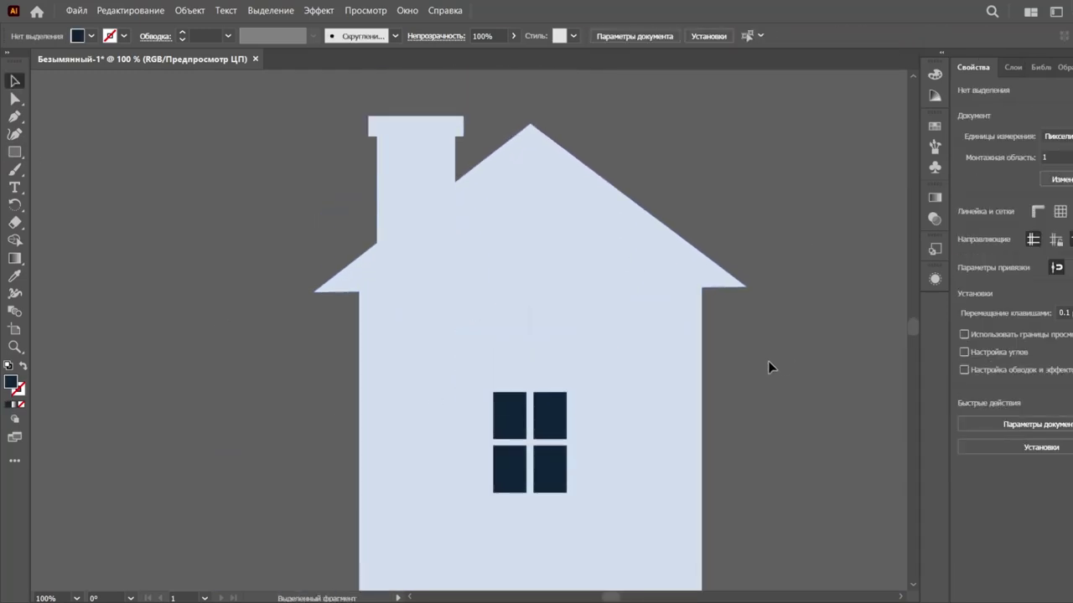
Draw a closed curling smoke shape with the Curvature tool and reshape its lower curve.
key("ctrl+minus")
key("shift+grave")
left_click(486, 301)
left_click(501, 267)
left_click(526, 232)
left_click(486, 302)
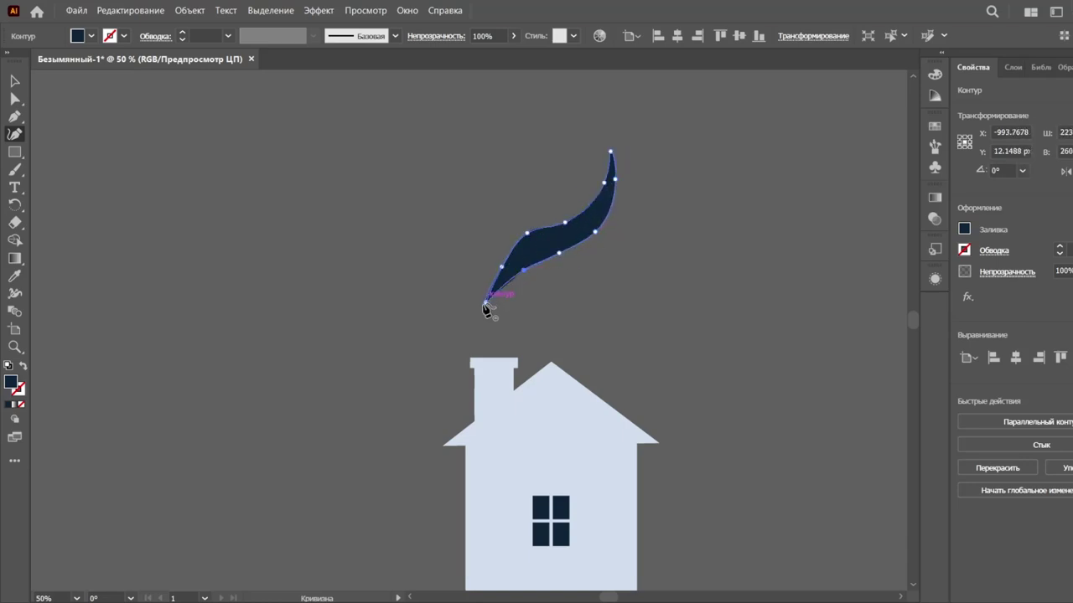
key("a")
key("ctrl+plus")
key("ctrl+shift+a")
left_click(638, 199)
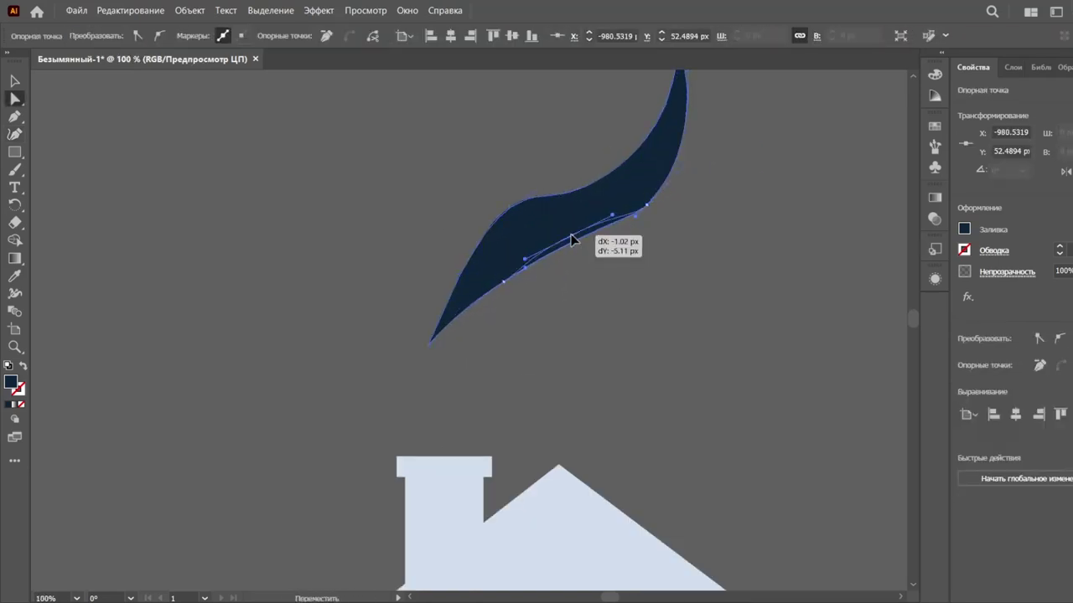
left_click(503, 284)
left_click_drag(577, 242, 579, 240)
Fill the smoke light blue, then move the house onto the snowy scene and shrink it.
key("ctrl+minus")
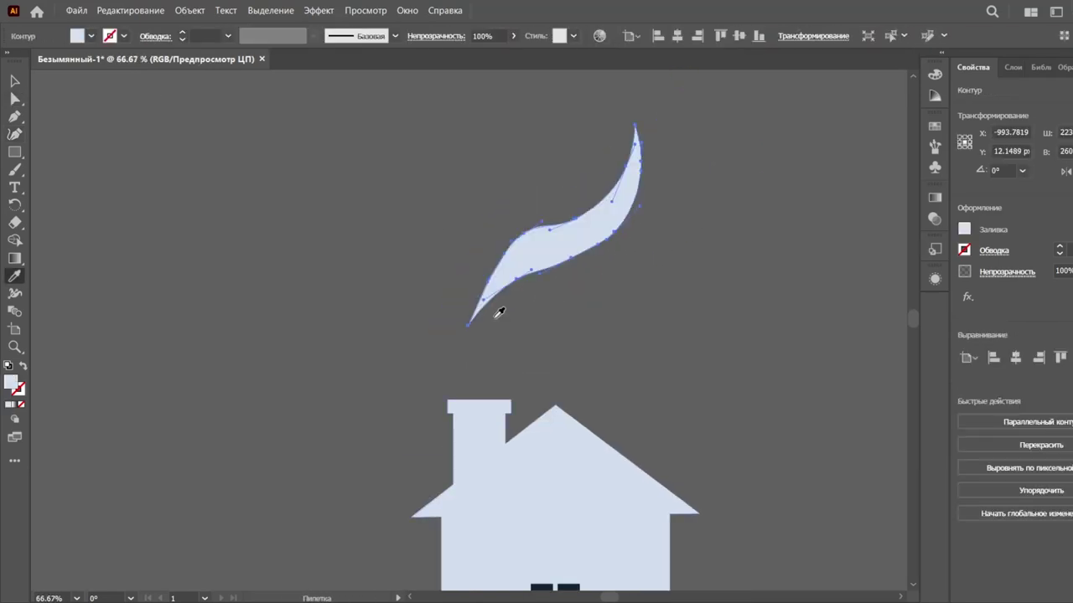
key("ctrl+minus")
key("v")
left_click(453, 440)
left_click_drag(452, 440, 583, 450)
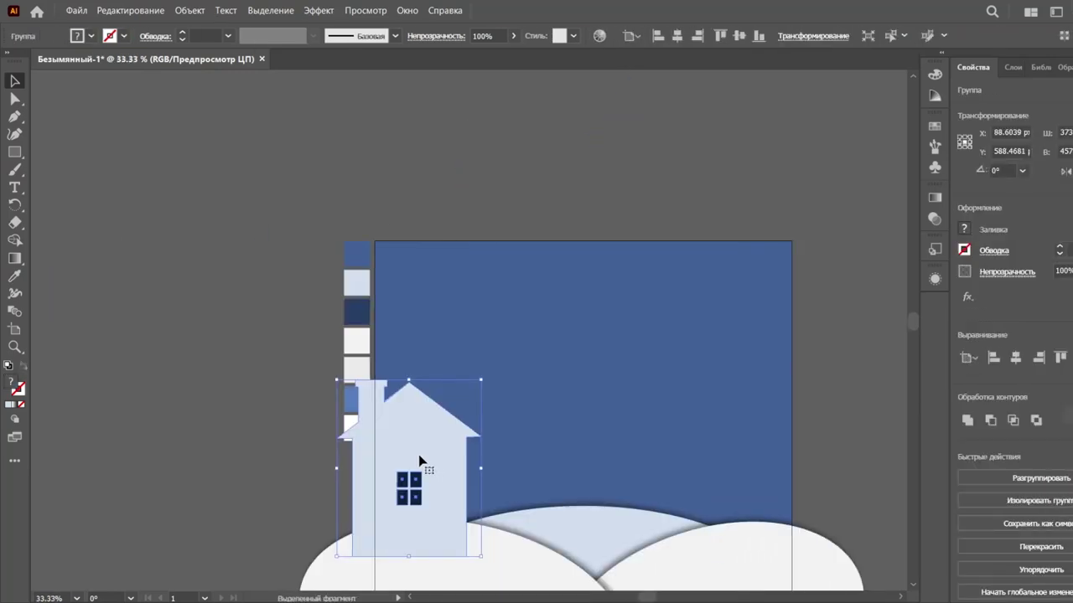
mouse_move(655, 344)
left_mouse_down()
mouse_move(610, 436)
mouse_move(612, 400)
left_mouse_up()
Bring the smoke wisp onto the artboard, shrunk and tilted above the chimney.
key("ctrl+plus")
key("ctrl+plus")
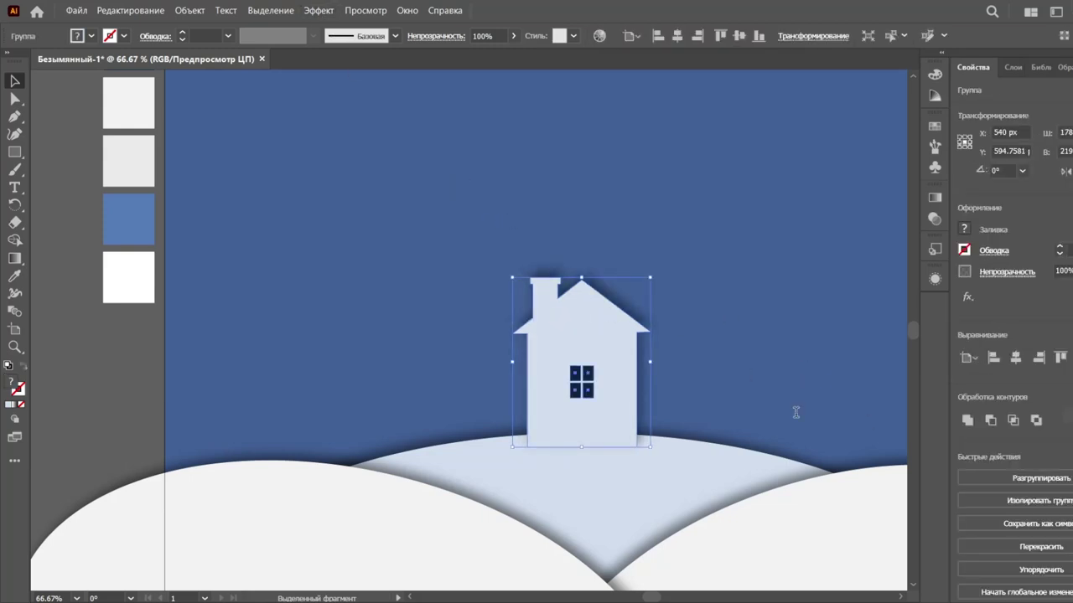
left_click(751, 403)
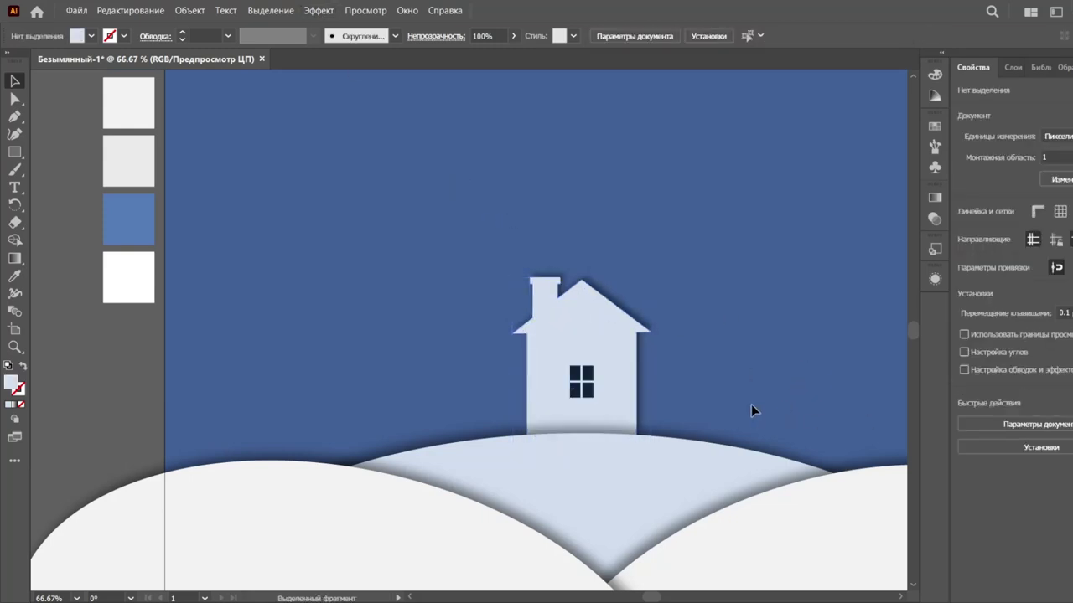
key("ctrl+minus")
key("ctrl+minus")
key("ctrl+minus")
mouse_move(240, 221)
left_mouse_down()
mouse_move(692, 293)
mouse_move(671, 317)
left_mouse_up()
scroll(652, 350, "up", 3)
left_click_drag(693, 268, 670, 259)
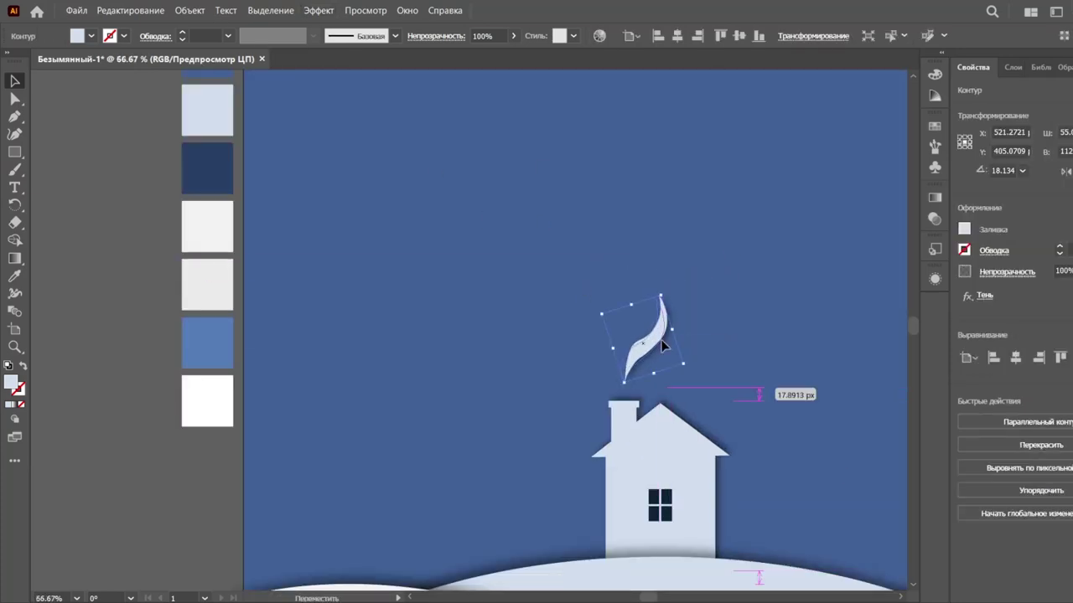
left_click(575, 375)
scroll(575, 375, "down", 2)
Re-tilt the smoke wisp to a new angle, undoing an accidental house rotation.
left_click(617, 428)
left_click(875, 399)
scroll(875, 400, "down", 3)
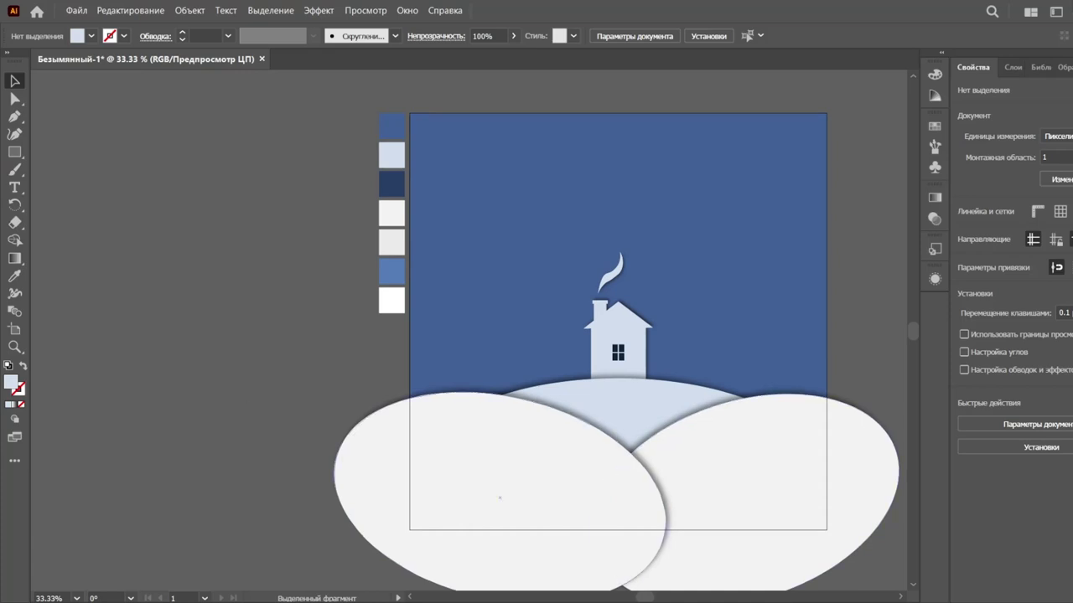
left_click(624, 335)
scroll(625, 321, "up", 2)
left_click_drag(668, 266, 696, 289)
key("ctrl+z")
key("ctrl+z")
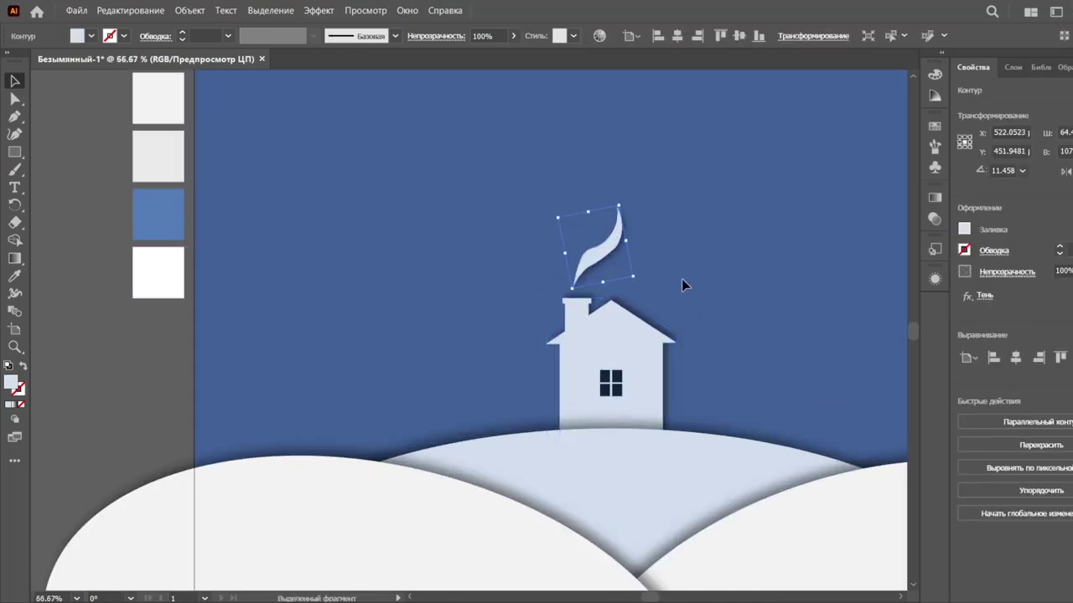
scroll(575, 317, "up", 2)
scroll(579, 256, "up", 2)
left_click(360, 204)
scroll(656, 334, "down", 5)
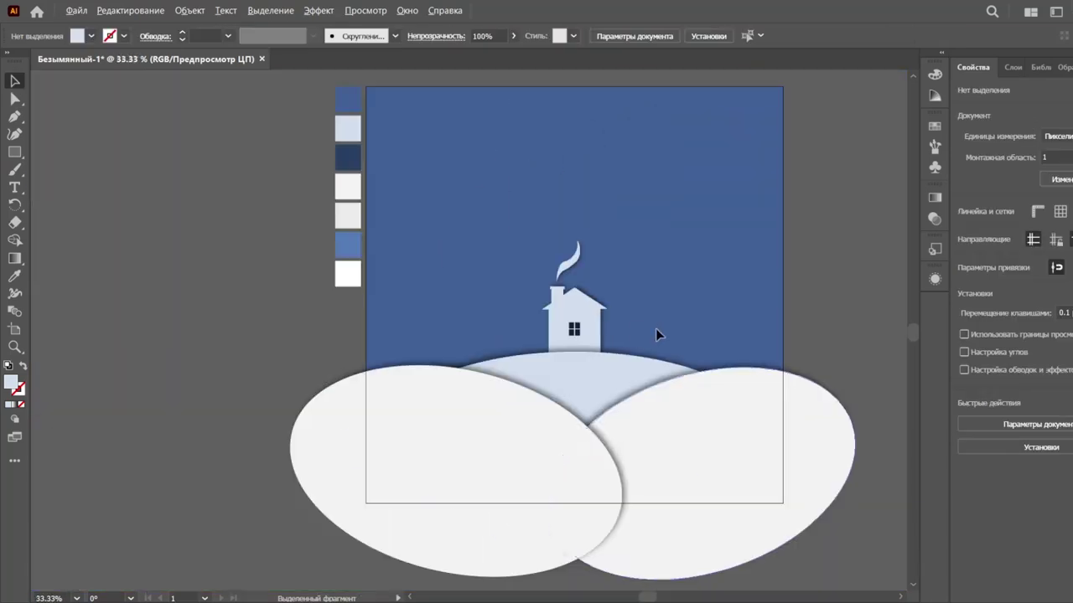
Copy the four-pane window to its right and align it level with the original.
scroll(574, 331, "up", 3)
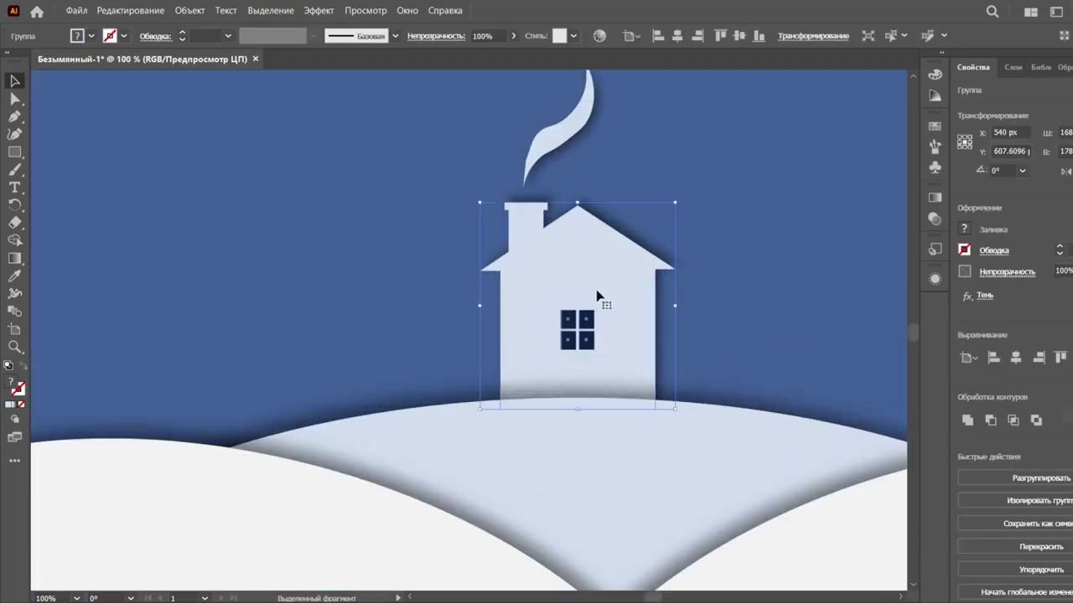
left_click(575, 327)
mouse_move(575, 327)
left_mouse_down()
mouse_move(549, 322)
mouse_move(600, 331)
left_mouse_up()
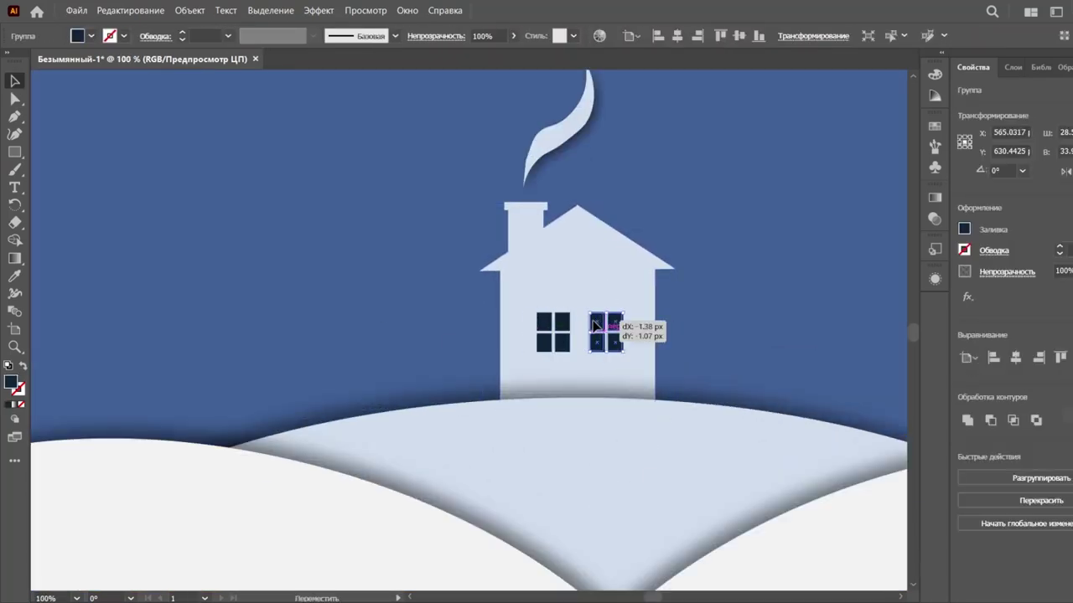
key("ctrl+plus")
key("ctrl+plus")
key("ctrl+plus")
left_click_drag(617, 290, 593, 299)
key("ctrl+minus")
key("ctrl+minus")
key("ctrl+minus")
key("ctrl+plus")
key("ctrl+plus")
key("ctrl+plus")
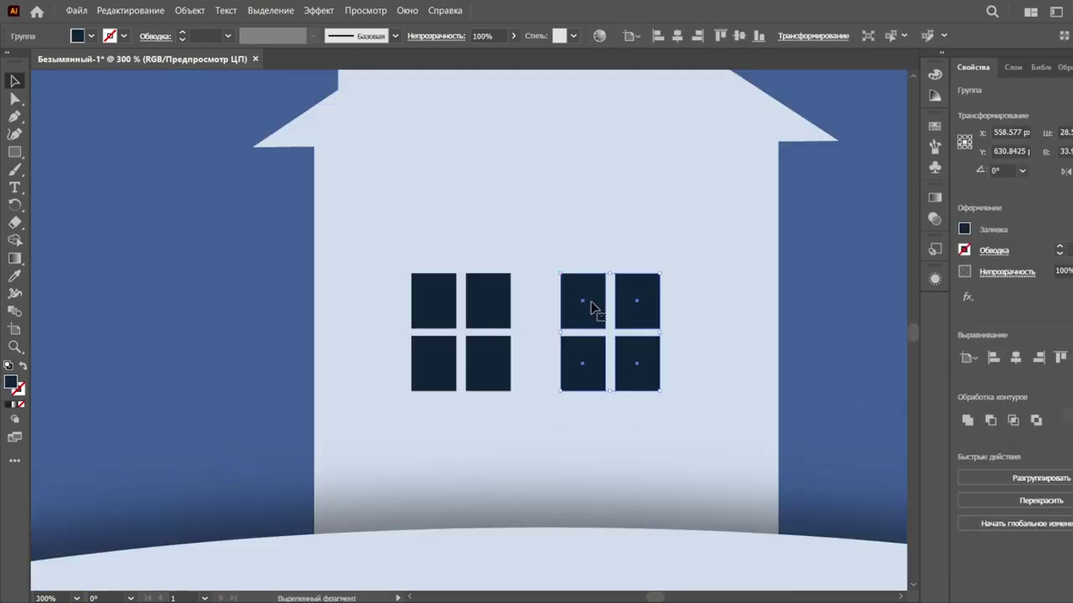
key("ctrl+minus")
key("ctrl+minus")
key("ctrl+shift+a")
key("ctrl+minus")
key("ctrl+minus")
key("ctrl+minus")
key("ctrl+minus")
key("ctrl+minus")
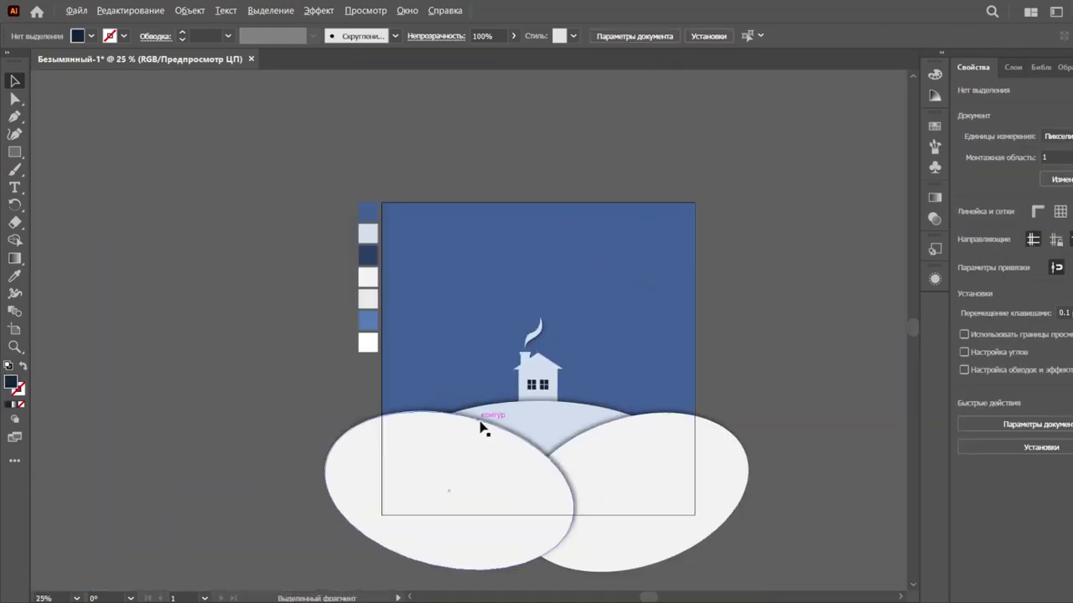
key("ctrl+plus")
Draw a square, rotate it 45° and merge the bottom anchors into a triangle.
scroll(537, 335, "left", 2)
key("ctrl+plus")
scroll(53, 189, "left", 10)
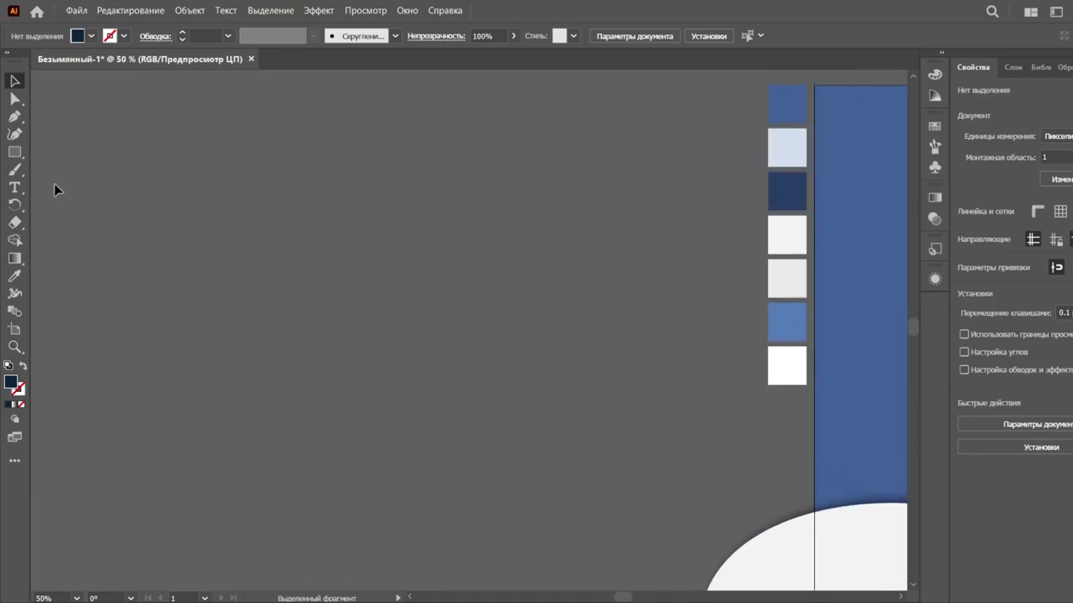
key("p")
left_click_drag(531, 325, 531, 342)
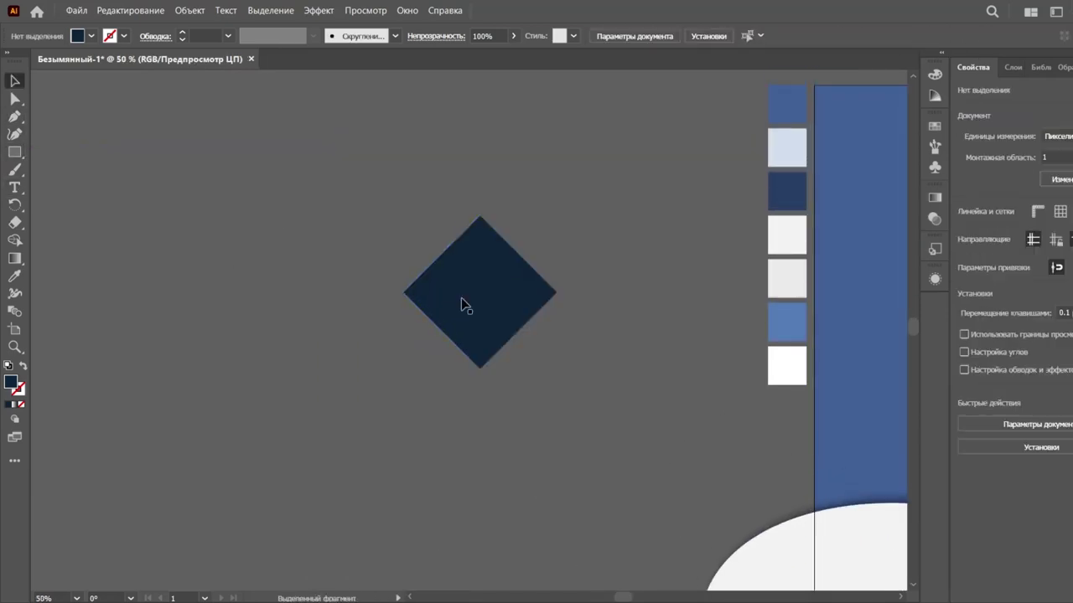
key("ctrl+plus")
key("a")
left_click_drag(509, 457, 663, 312)
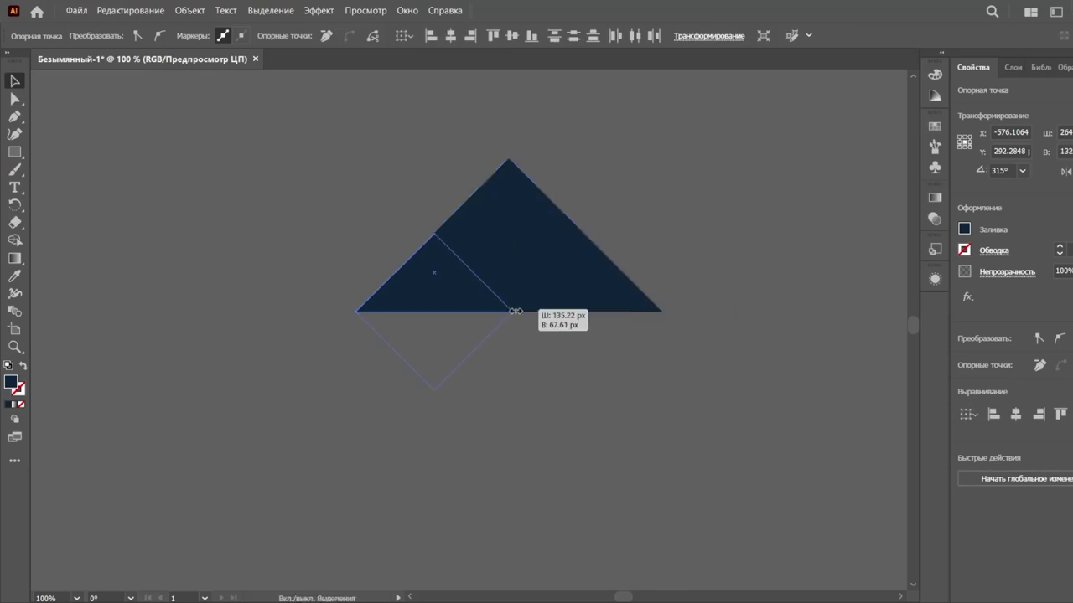
Stack enlarged triangle copies downward as the widening tiers of the fir tree.
left_click(453, 382)
left_click_drag(471, 391, 510, 414)
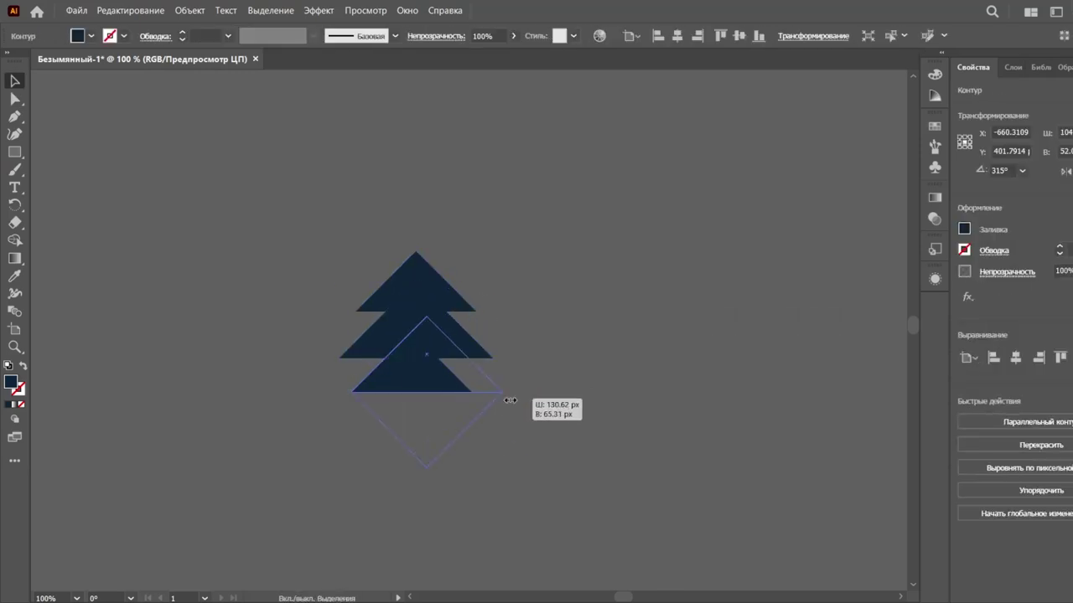
double_click(161, 205)
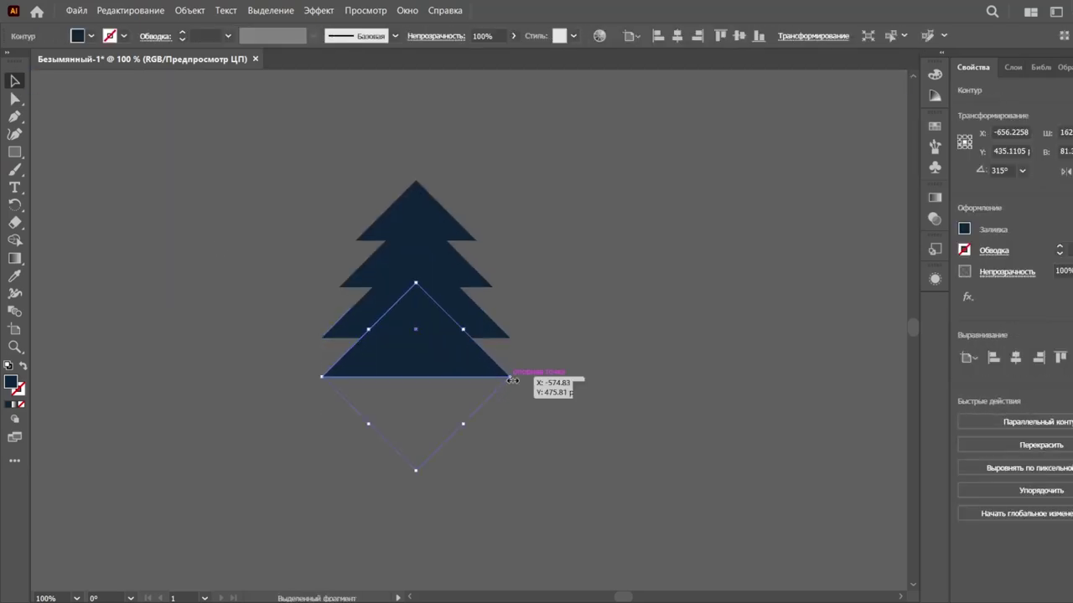
left_click_drag(513, 376, 531, 394)
left_click_drag(438, 355, 439, 391)
left_click_drag(534, 446, 617, 455)
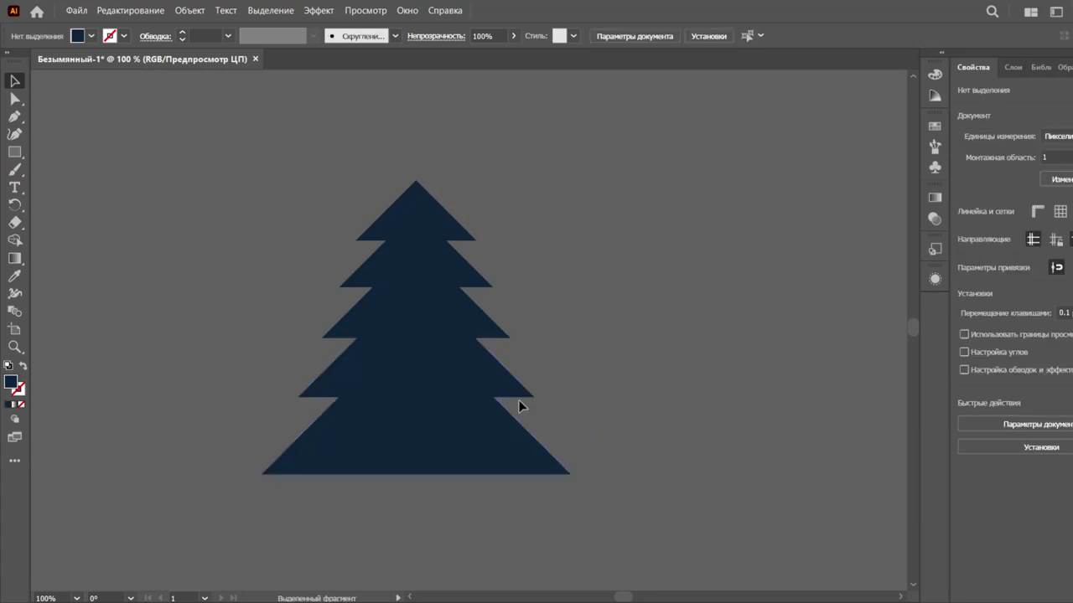
key("ctrl+minus")
left_click_drag(546, 423, 521, 441)
Unite the stacked triangles into one tree shape and curve its branch edges.
key("ctrl+a")
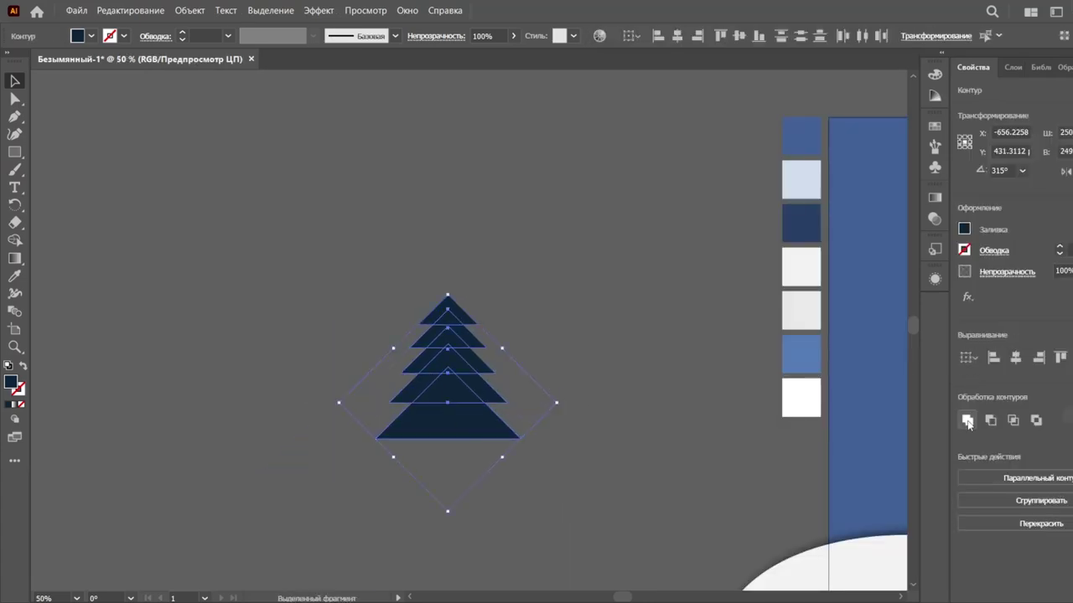
key("ctrl+shift+a")
left_click(443, 402)
key("ctrl+1")
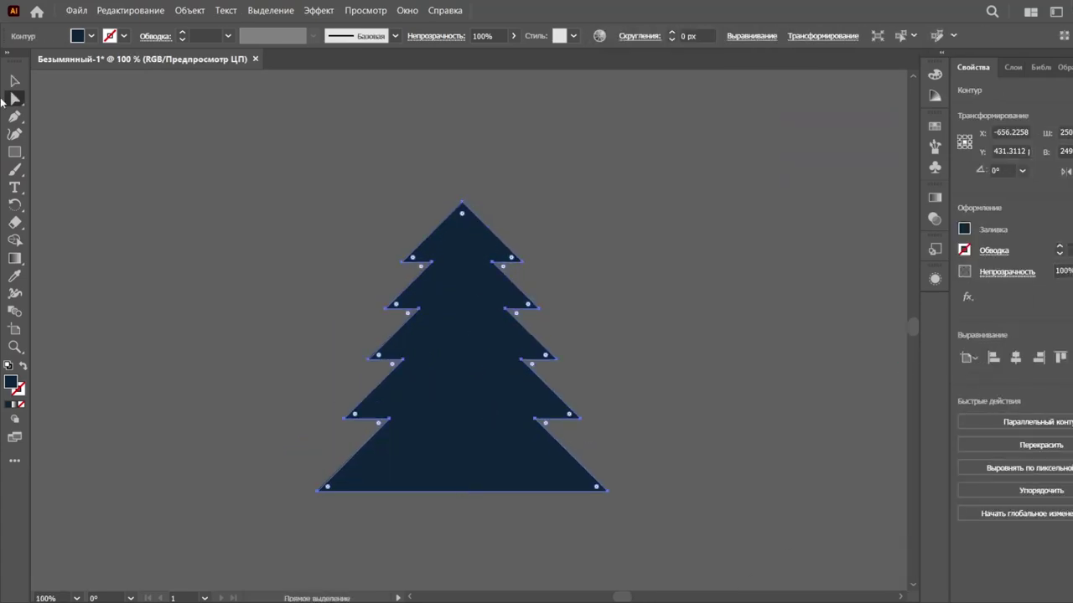
key("shift+c")
left_click_drag(558, 439, 545, 457)
left_click_drag(353, 455, 369, 461)
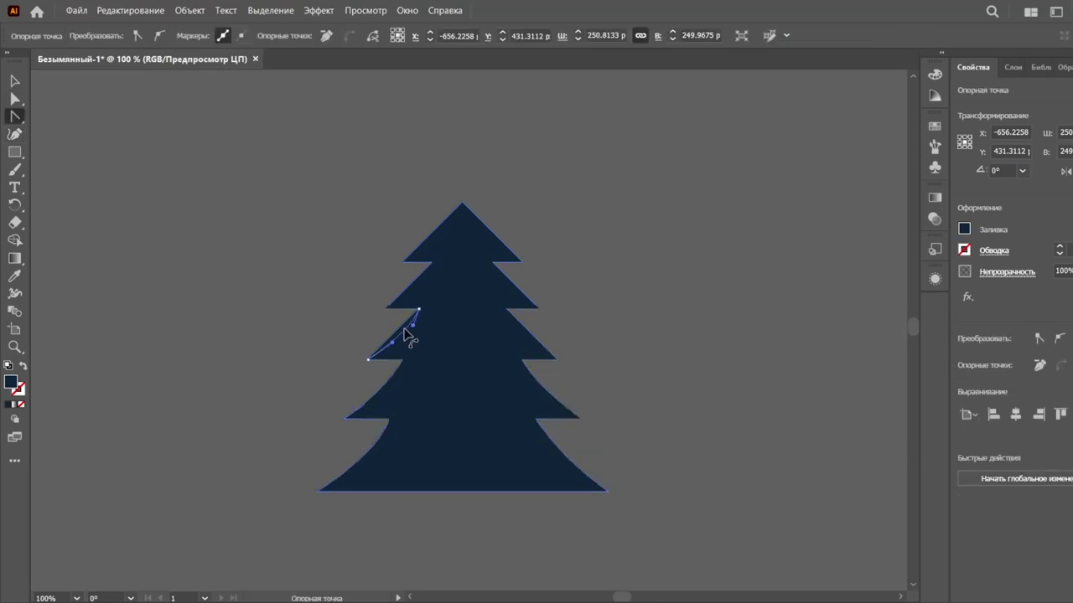
Move the tree left of the house and add a smaller light copy and a second dark copy.
key("v")
key("ctrl+minus")
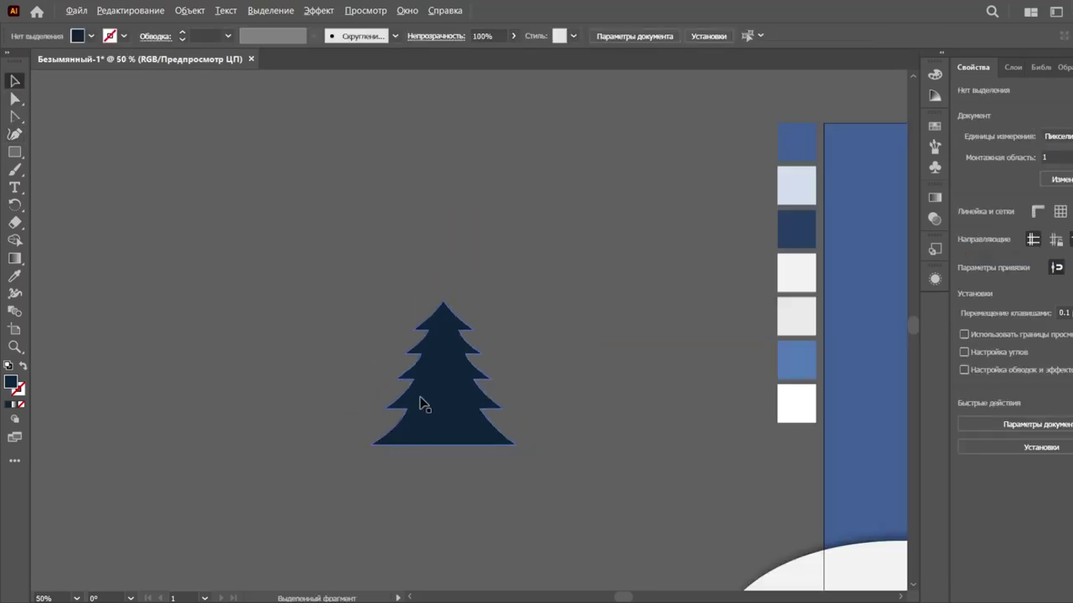
left_click(419, 403)
left_click_drag(438, 377, 677, 498)
key("ctrl+plus")
mouse_move(474, 362)
left_mouse_down()
mouse_move(536, 394)
mouse_move(537, 414)
left_mouse_up()
left_click_drag(557, 268, 523, 262)
left_click_drag(480, 328, 632, 343)
Copy a dark and light tree pair to the right edge of the scene.
key("ctrl+a")
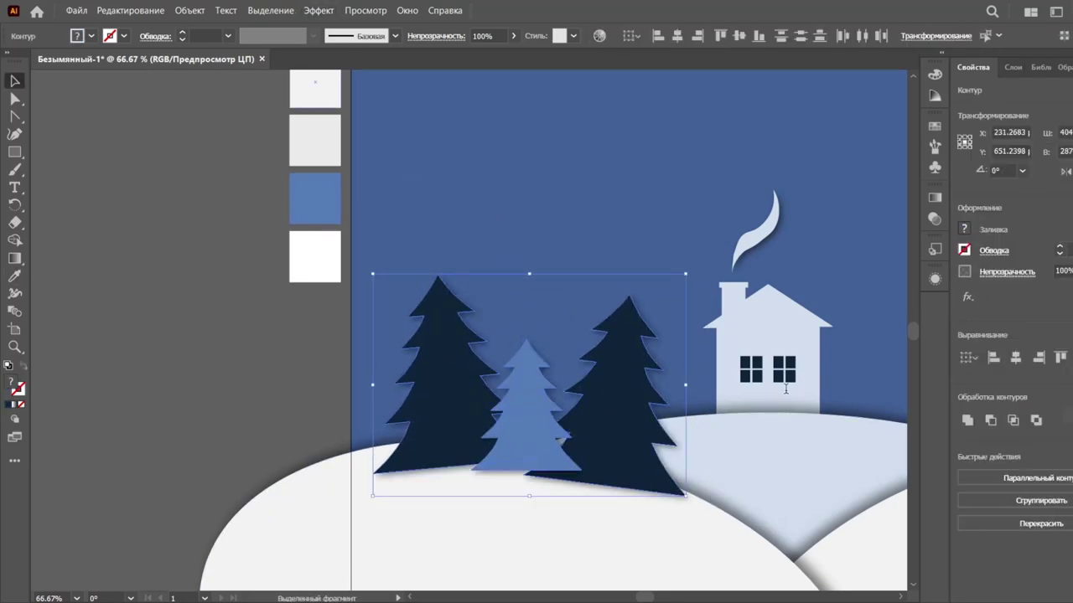
left_click(280, 358)
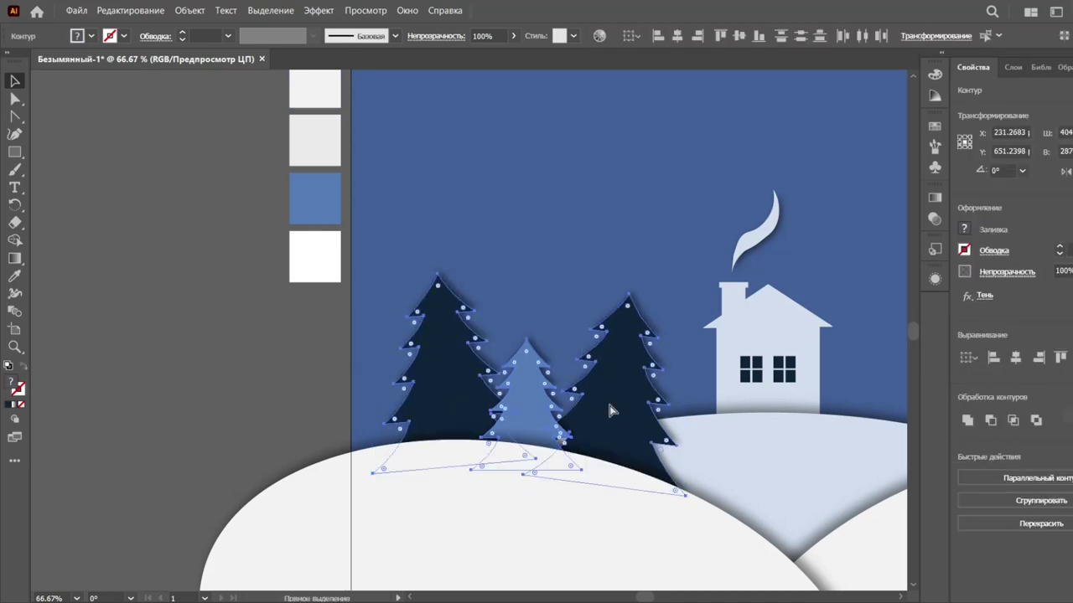
left_click(654, 394)
key("ctrl+minus")
key("ctrl+minus")
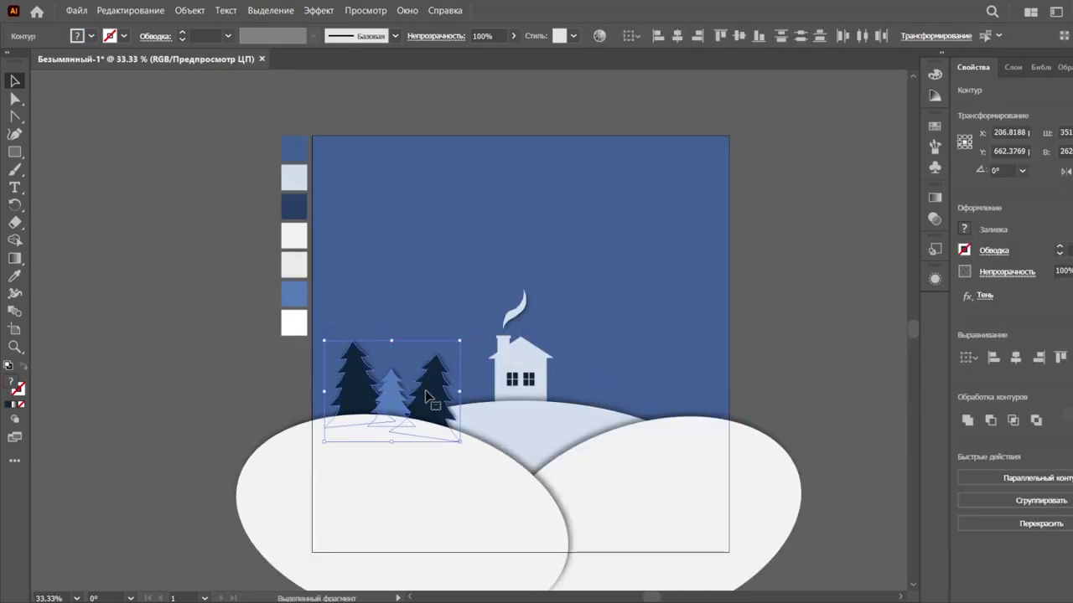
left_click(398, 399)
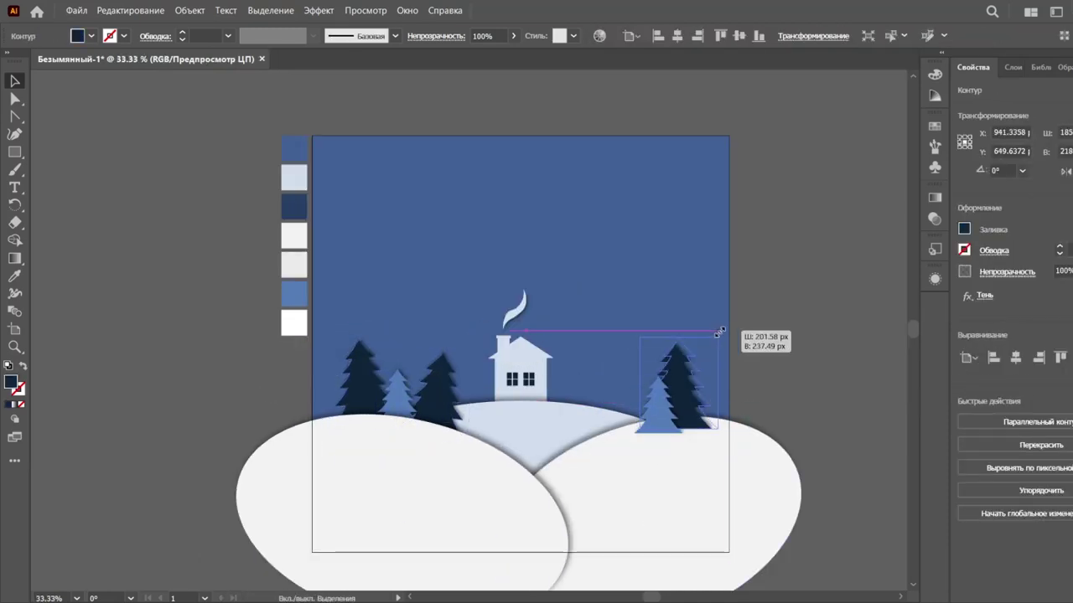
left_click_drag(438, 386, 704, 369)
Place a small dark tree right beside the house, behind the hill.
left_click(751, 511)
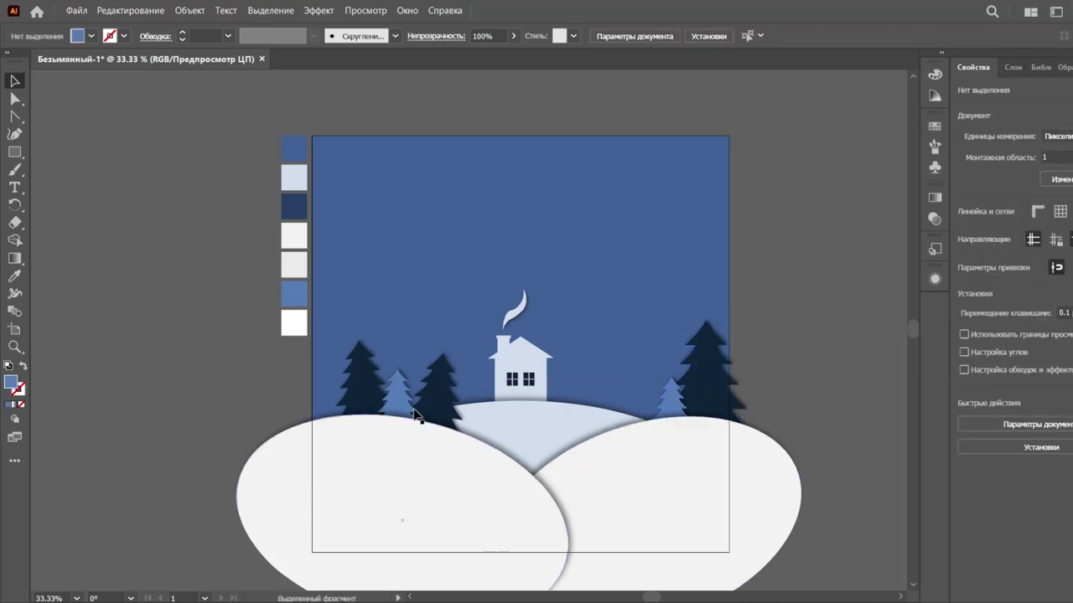
left_click_drag(645, 390, 584, 386)
scroll(629, 379, "up", 3)
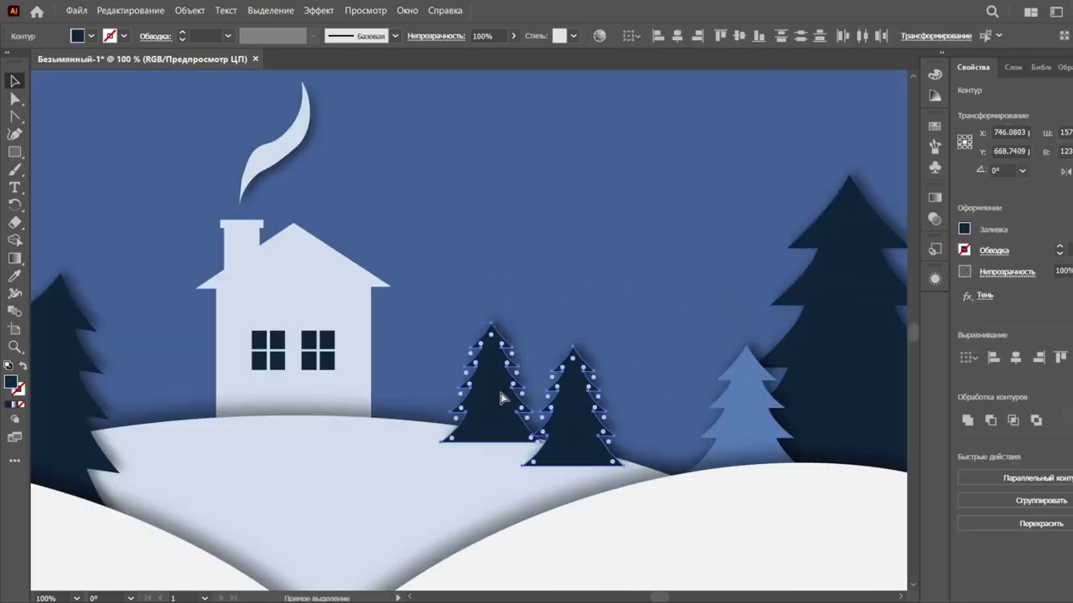
scroll(645, 324, "down", 3)
scroll(501, 327, "up", 2)
scroll(501, 327, "down", 2)
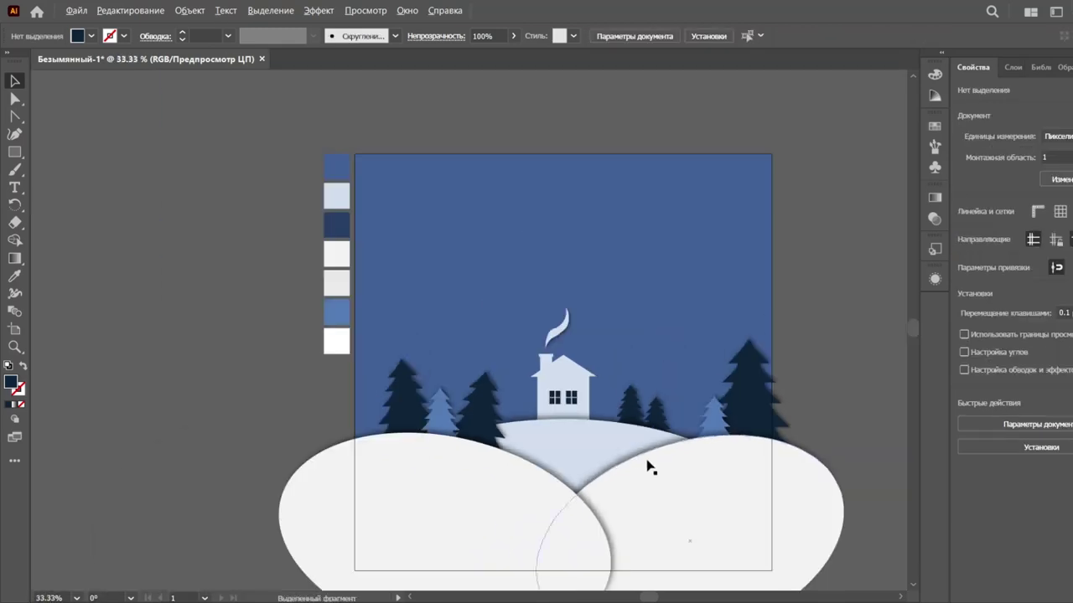
Spray dot symbols across the night sky above the cottage with the Symbol Sprayer.
key("shift+s")
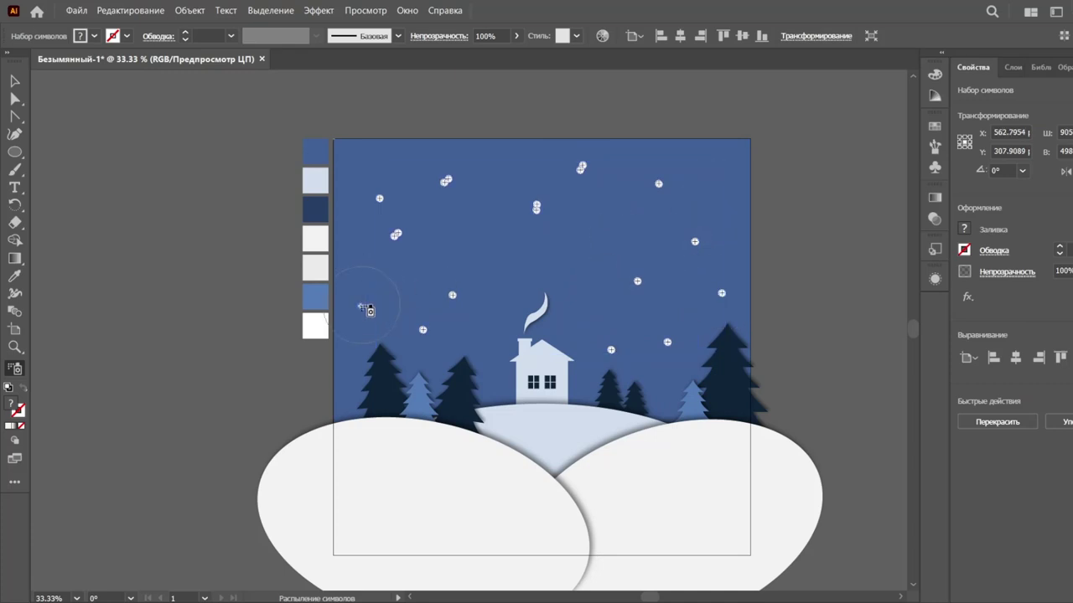
left_click_drag(367, 310, 398, 209)
left_click(446, 255)
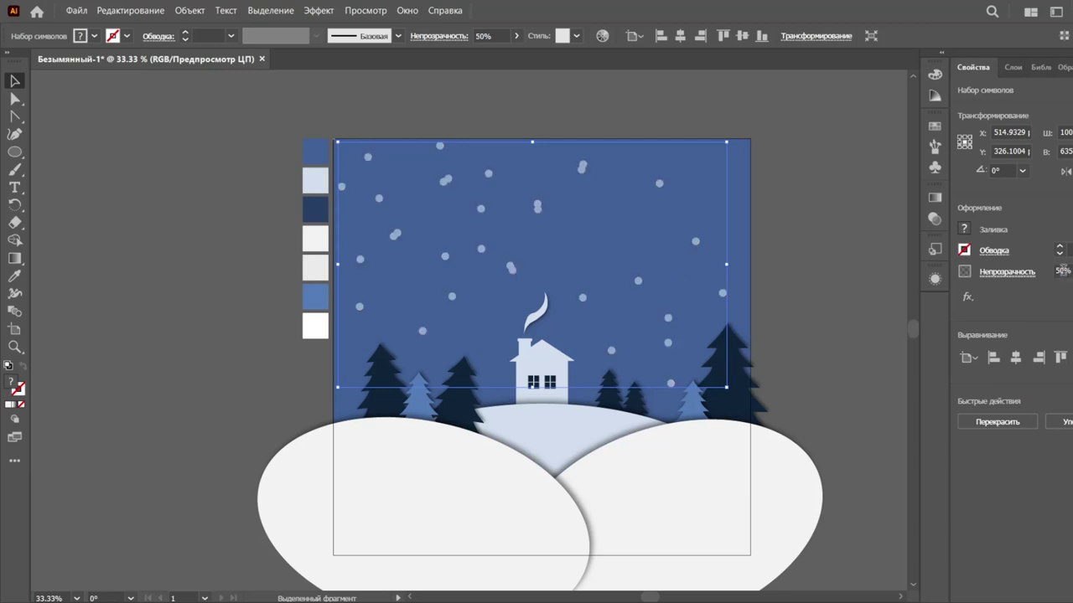
Paste a white circle, give it a gradient fill and place it top-centre as the moon.
key("ctrl+f")
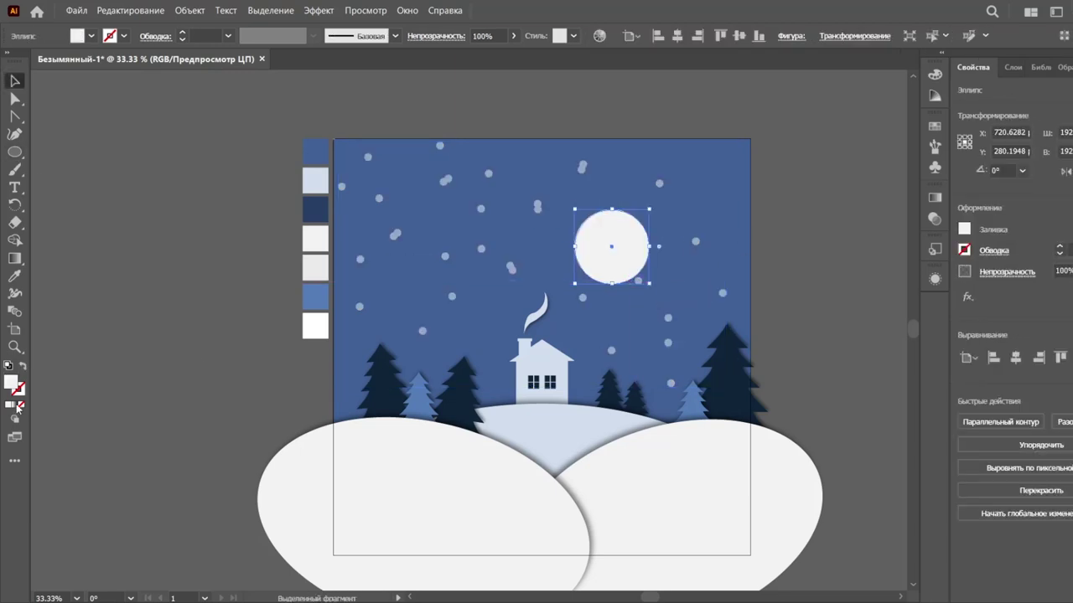
left_click(16, 406)
mouse_move(639, 227)
left_mouse_down()
mouse_move(685, 195)
mouse_move(570, 235)
left_mouse_up()
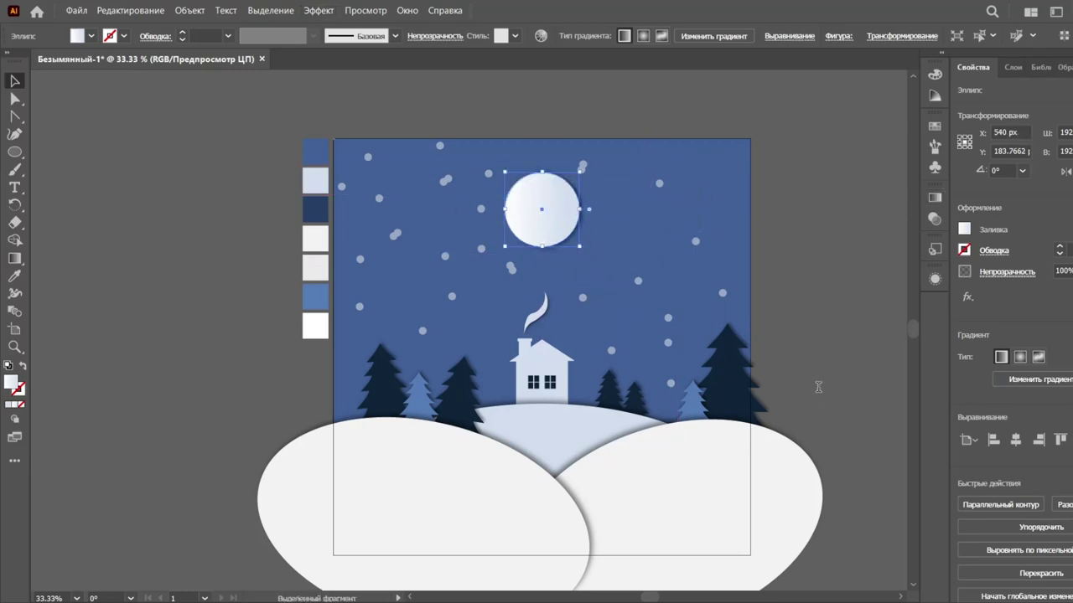
left_click(826, 268)
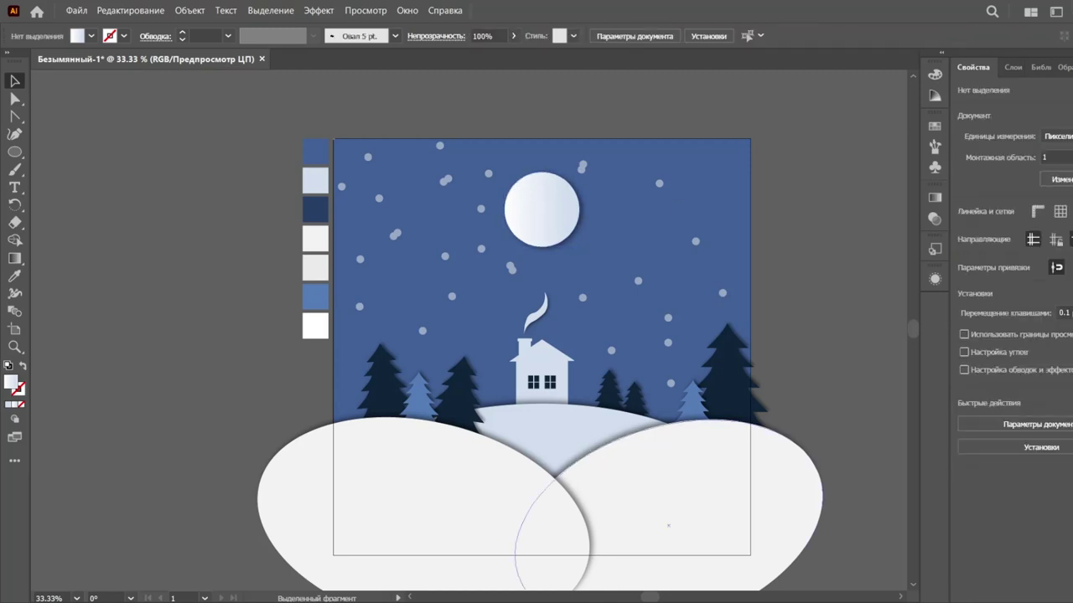
Draw a large circle centred on the artboard and send it to the back.
left_click(15, 152)
left_click_drag(542, 346, 737, 541)
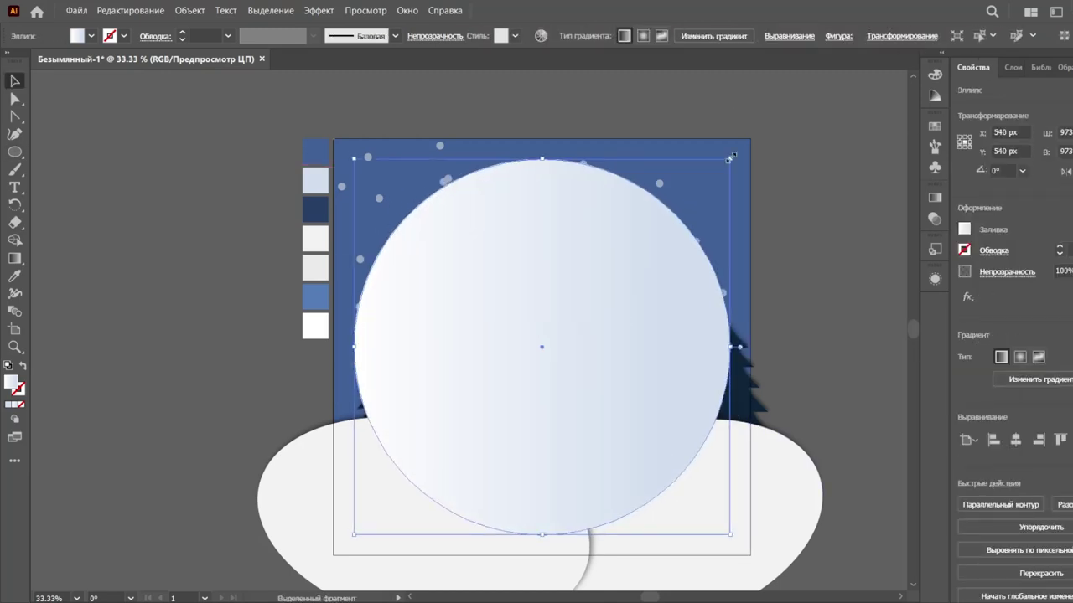
key("v")
key("ctrl+shift+bracketleft")
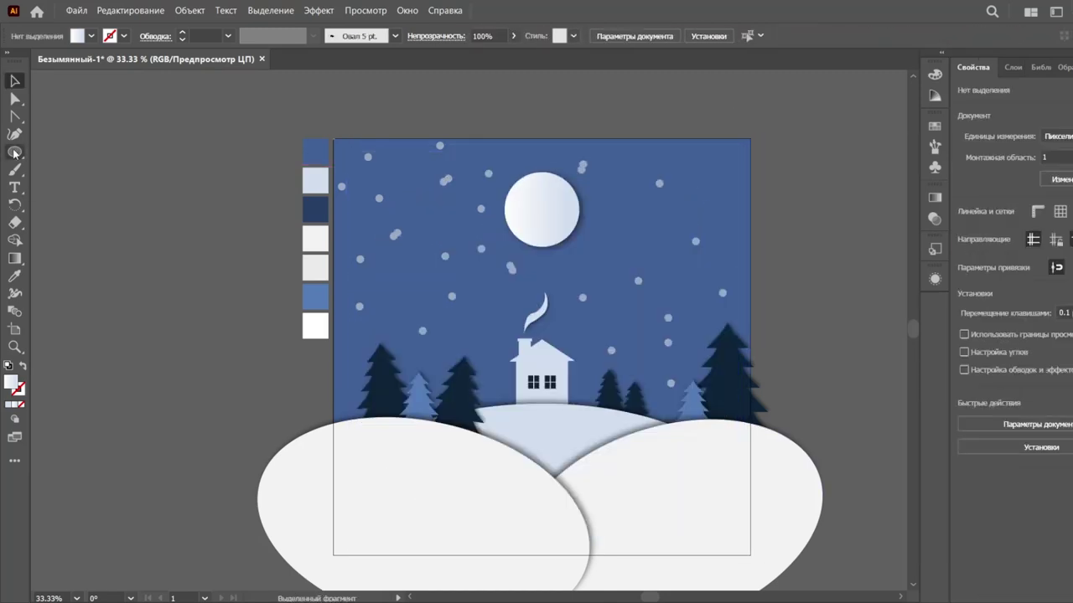
Clip the whole scene to the circle, then release the clipping mask.
left_click_drag(277, 109, 677, 546)
key("ctrl+7")
left_click(609, 174)
key("ctrl+alt+7")
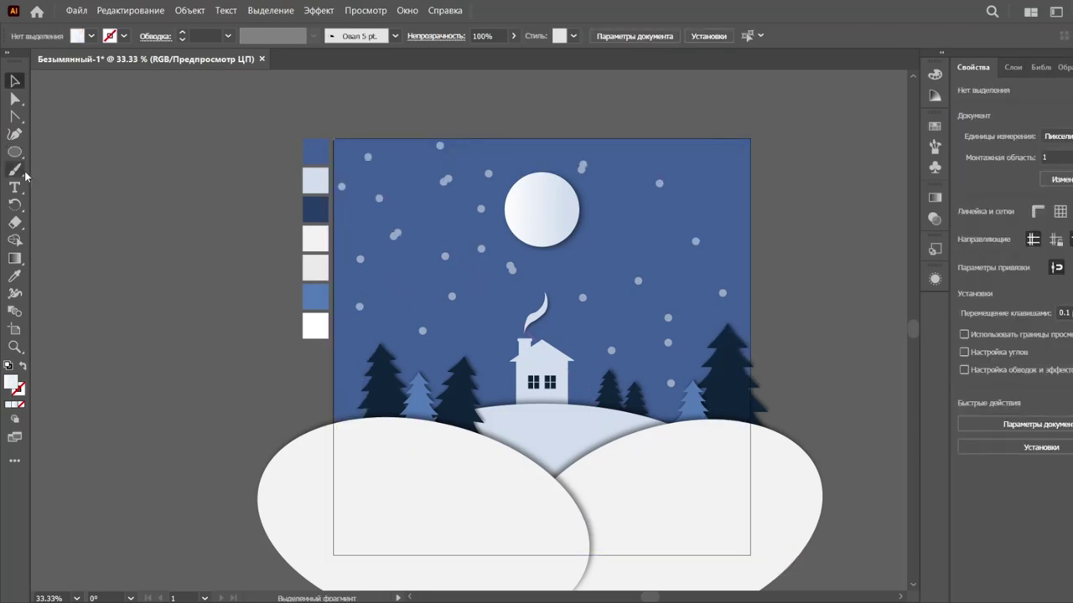
Draw an artboard-sized white rectangle and a circle, and combine them into a compound path.
key("m")
left_click_drag(333, 138, 750, 555)
key("v")
key("l")
left_click_drag(371, 192, 719, 539)
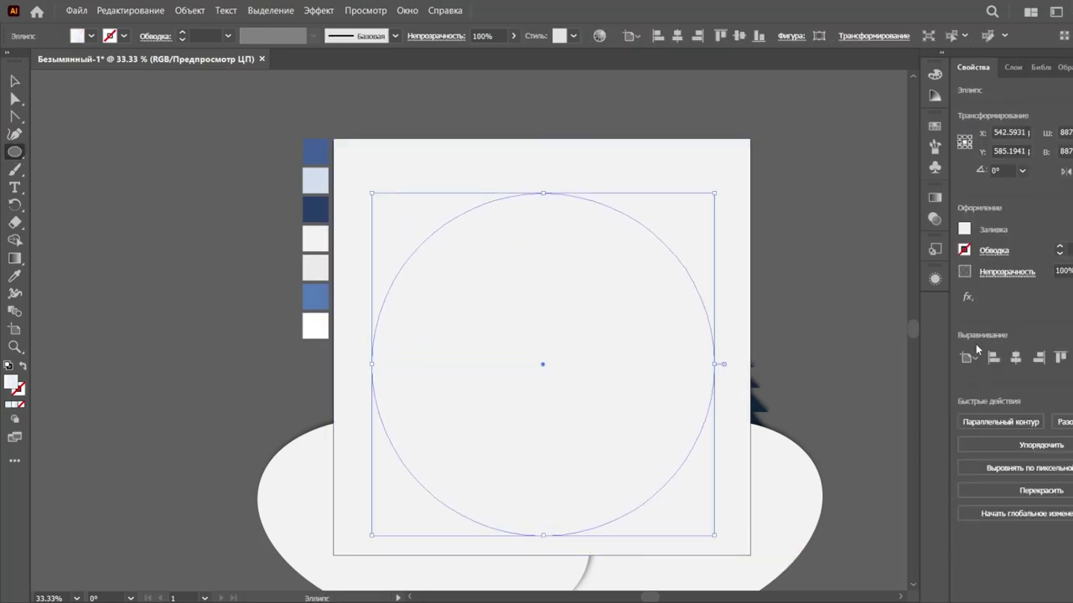
key("v")
left_click(627, 148, "shift")
key("ctrl+8")
Rebuild the frame with a larger circular hole and adjust its stacking order.
left_click(991, 423)
left_click(651, 227)
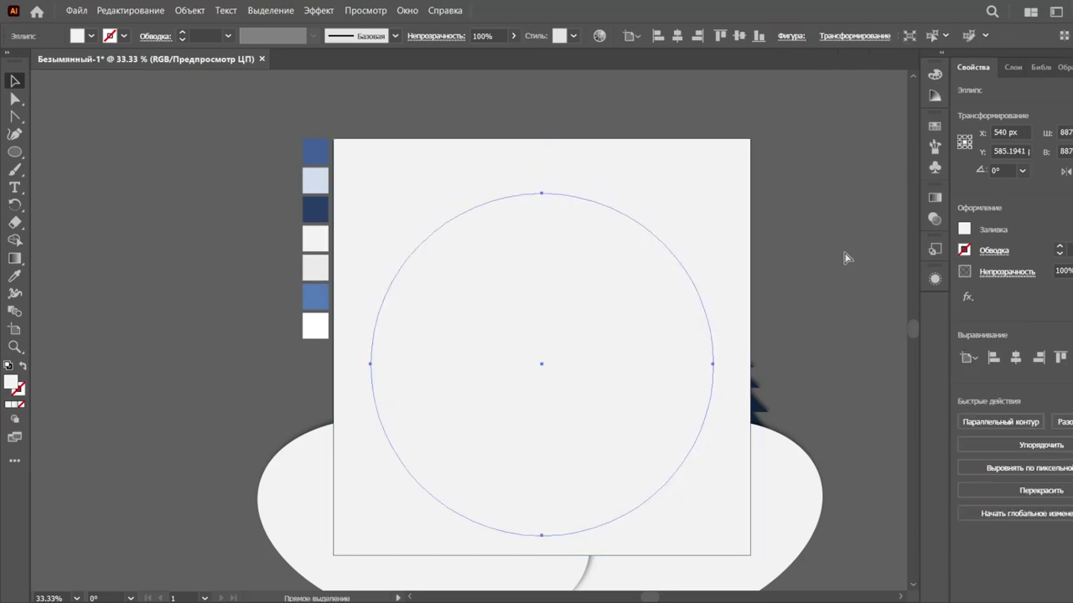
key("ctrl+a")
key("ctrl+8")
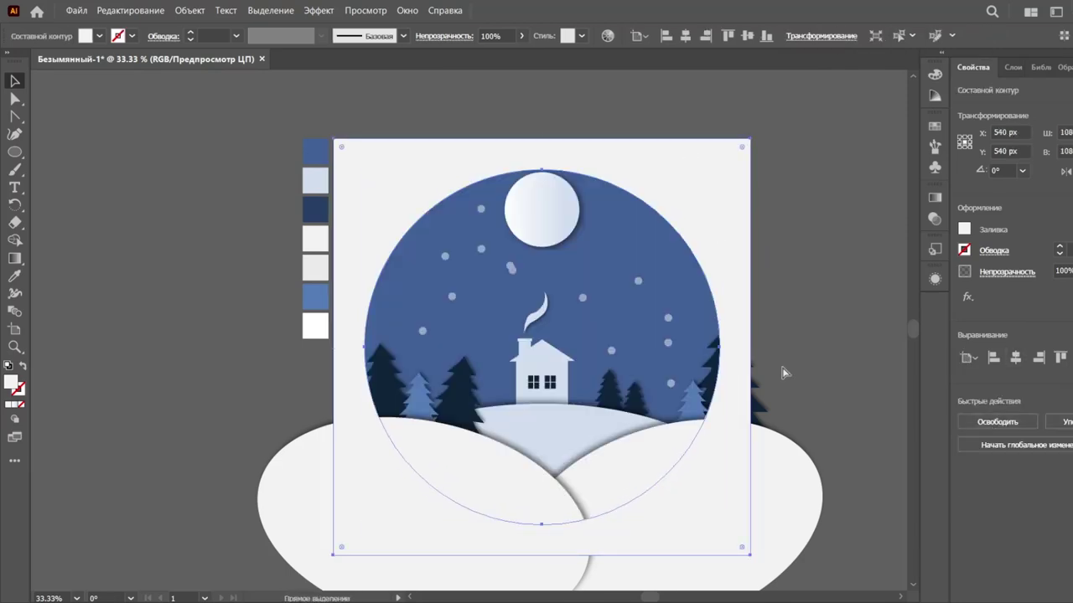
key("ctrl+bracketleft")
key("ctrl+bracketleft")
key("ctrl+bracketright")
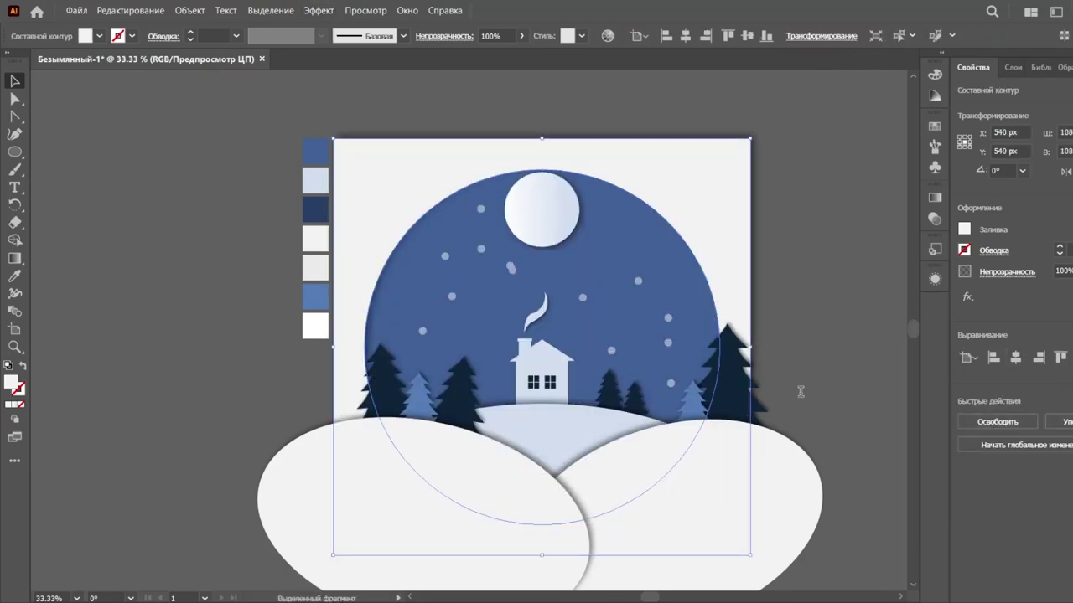
left_click(836, 475)
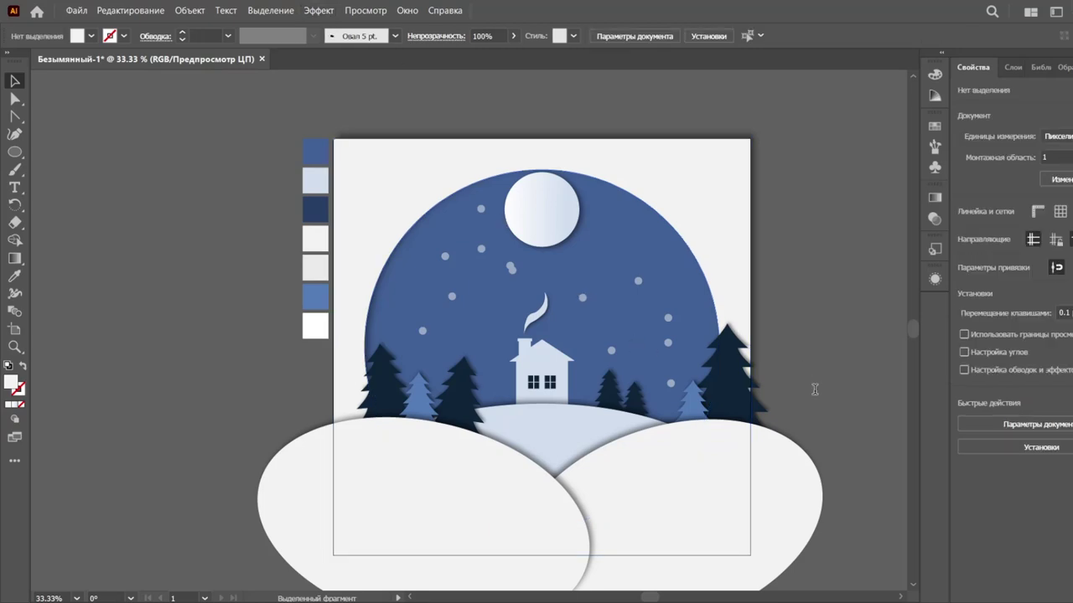
left_click(678, 182)
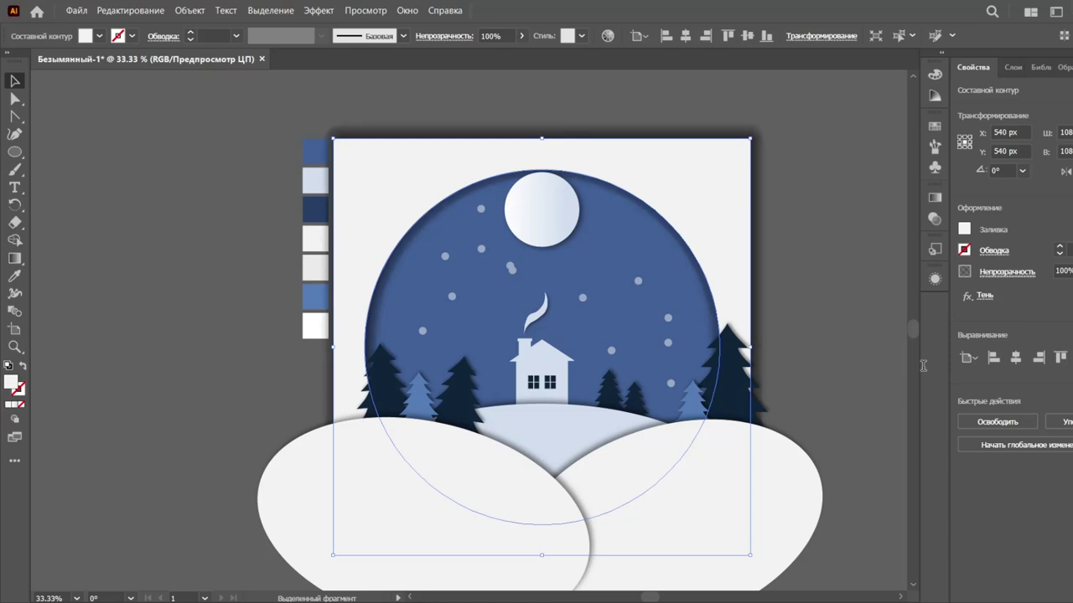
left_click(855, 372)
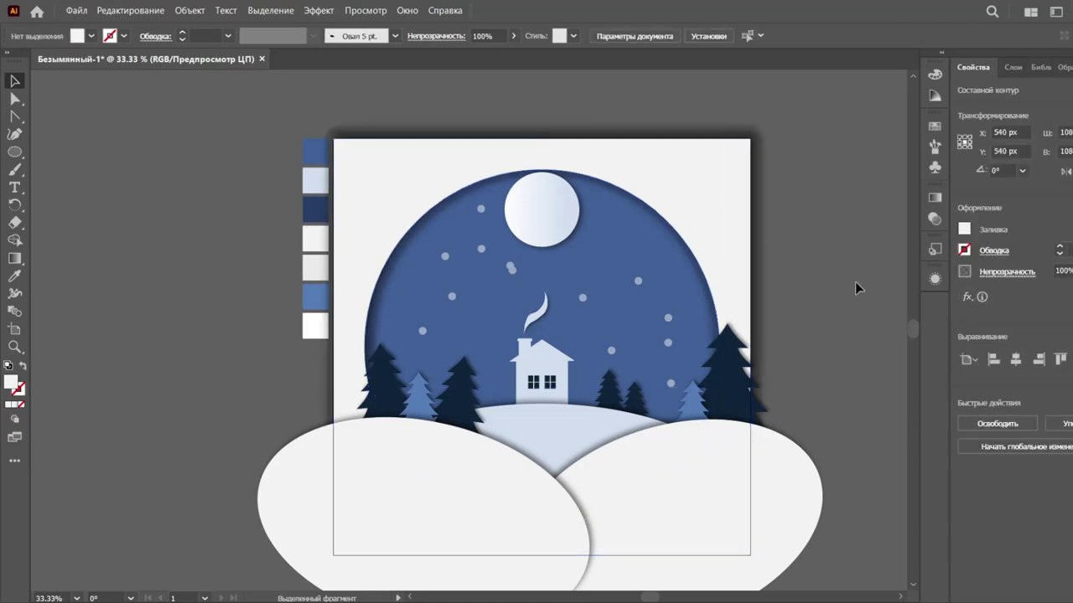
Add a front white artboard rectangle with a large centred circular cut-out and drop shadow.
left_click(511, 226)
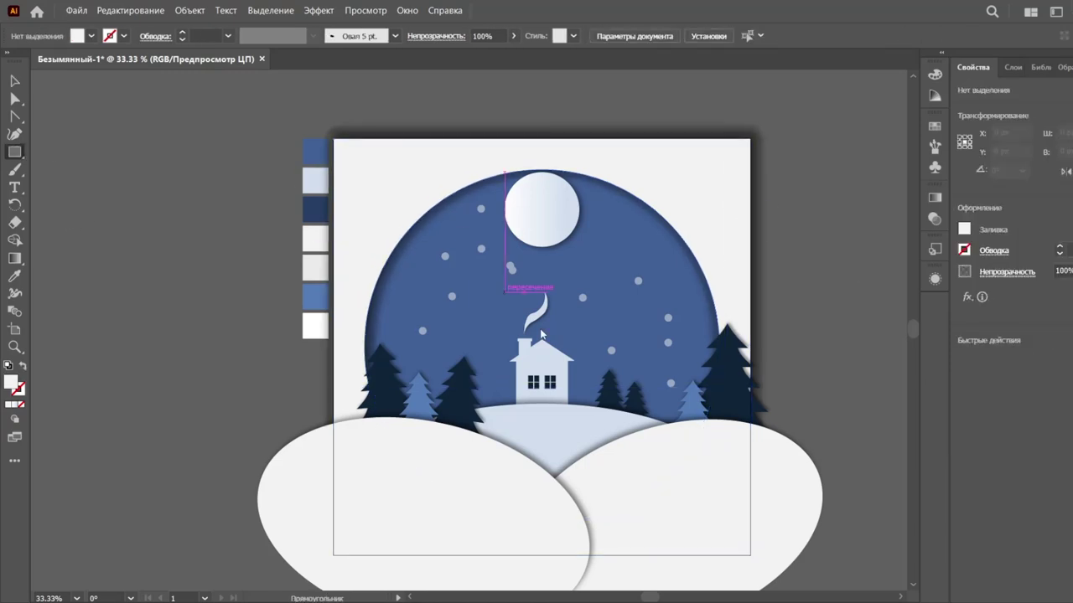
key("ctrl+shift+bracketright")
left_click(320, 341)
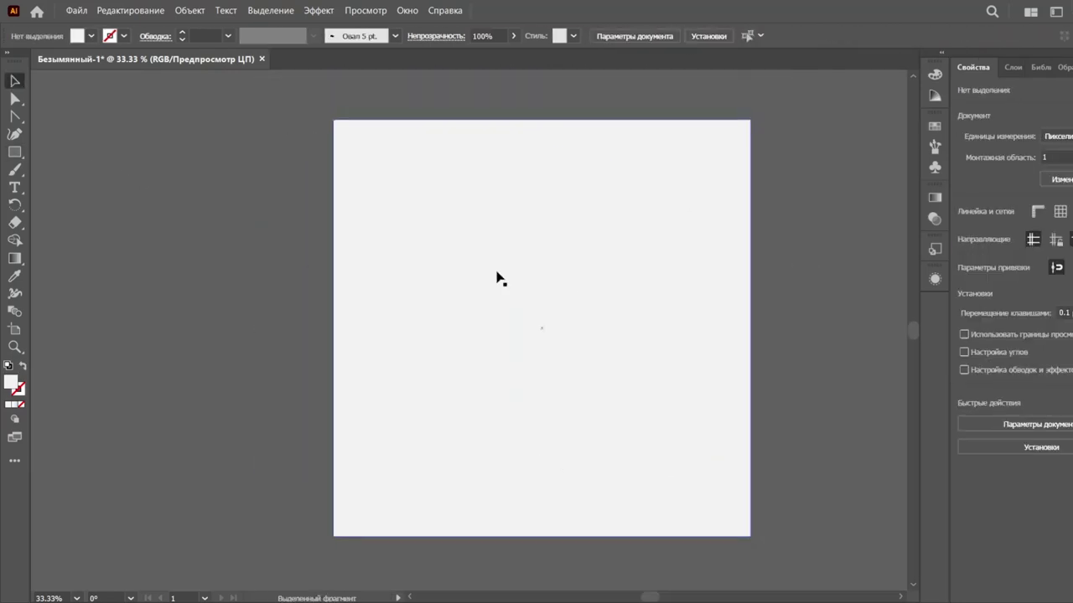
mouse_move(352, 138)
left_mouse_down()
mouse_move(711, 511)
mouse_move(732, 518)
left_mouse_up()
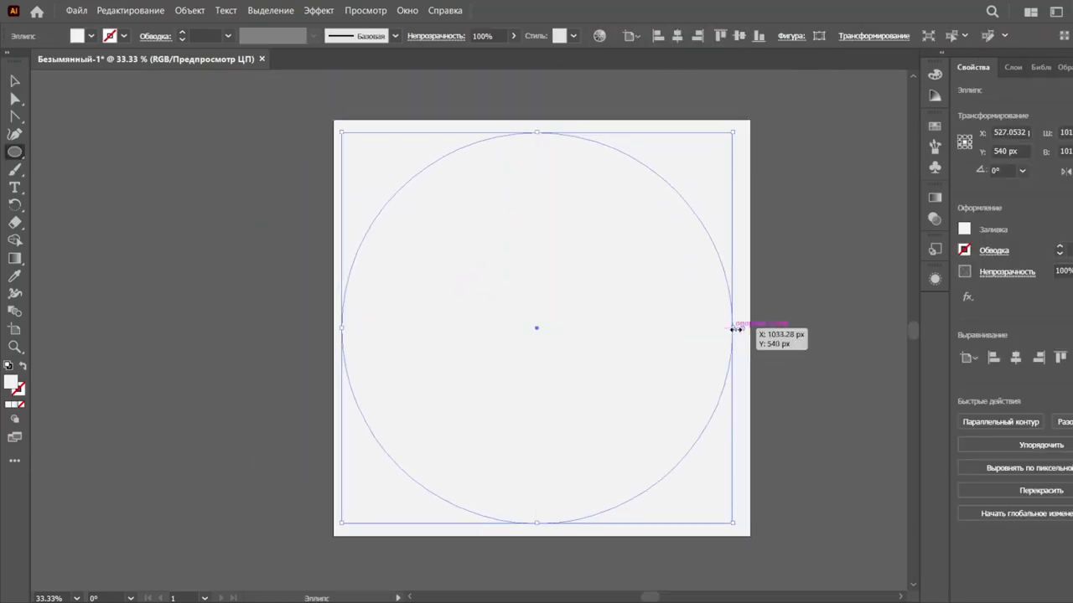
key("ctrl+8")
key("shift+ctrl+e")
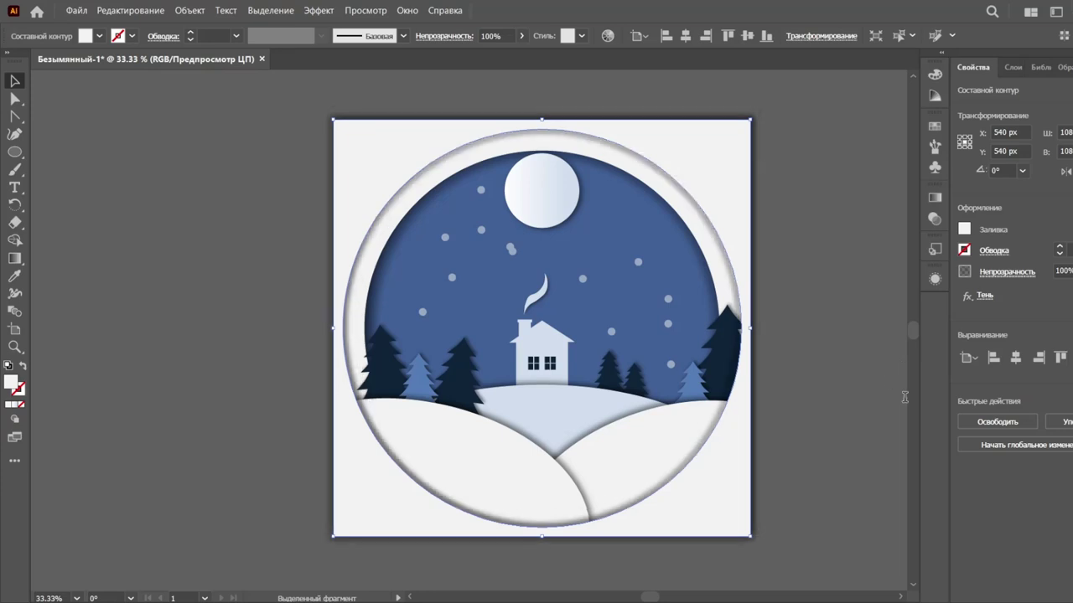
Bring the white snowflake from the EPS file into the scene and scatter six copies across the sky.
left_click(841, 393)
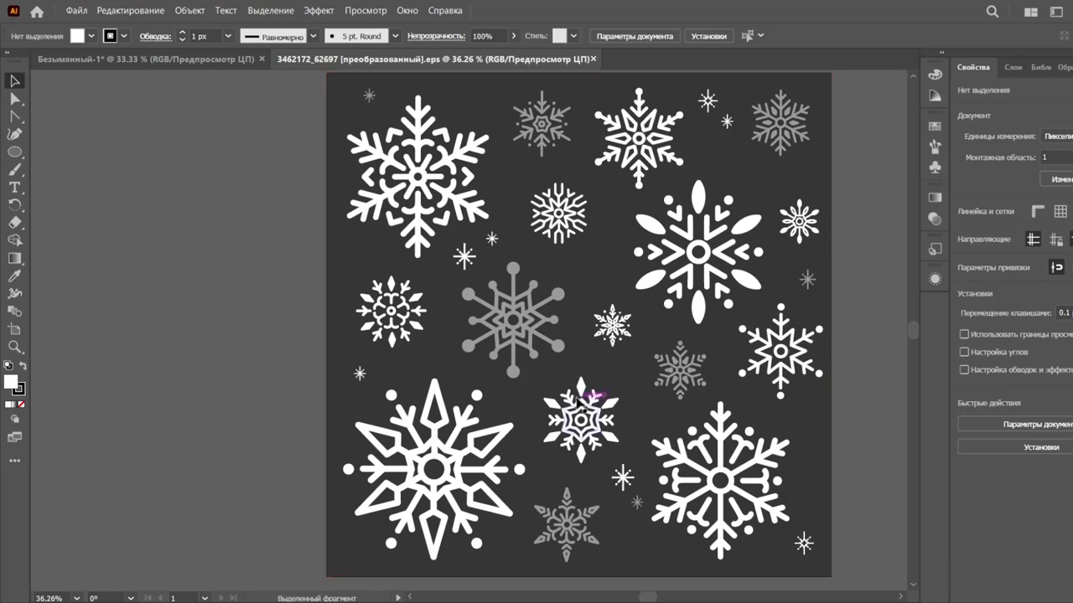
left_click_drag(581, 400, 405, 257)
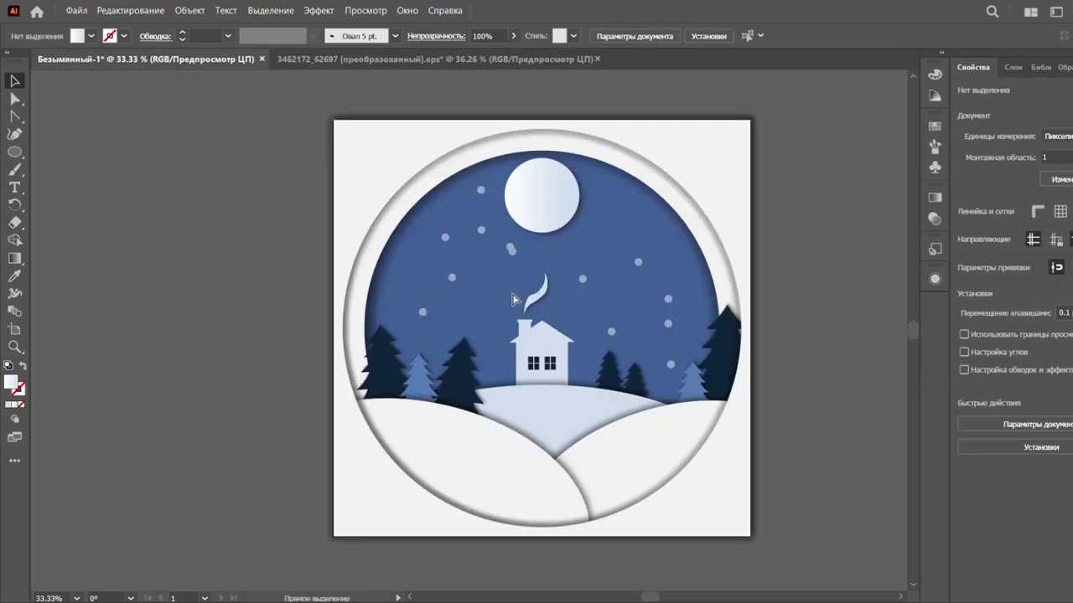
left_click_drag(405, 258, 388, 290)
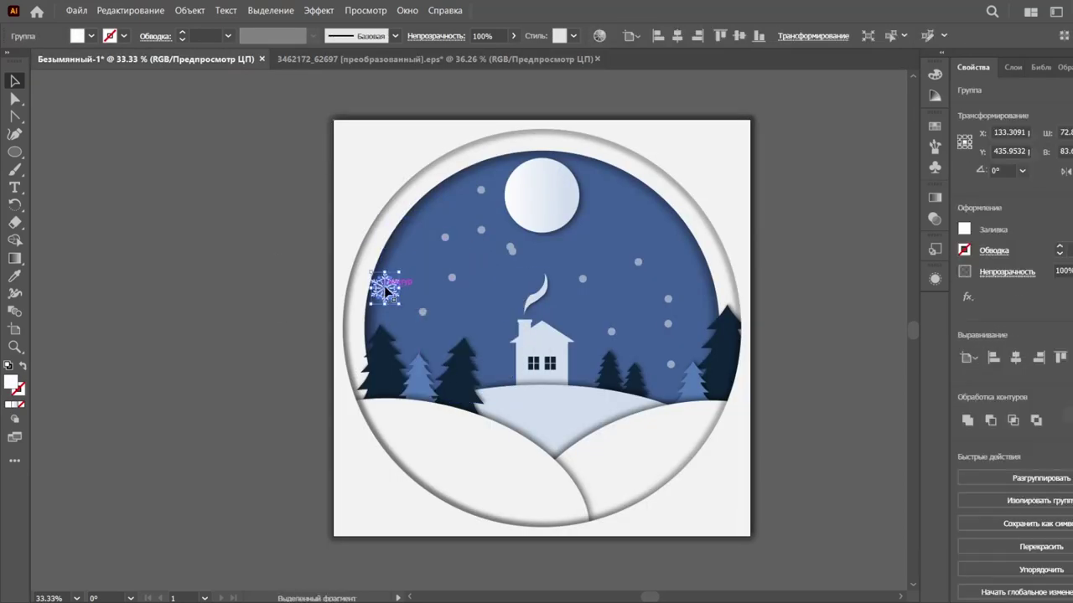
mouse_move(637, 191)
left_mouse_down()
mouse_move(695, 312)
mouse_move(687, 438)
mouse_move(594, 343)
mouse_move(432, 237)
mouse_move(469, 213)
left_mouse_up()
left_click(287, 266)
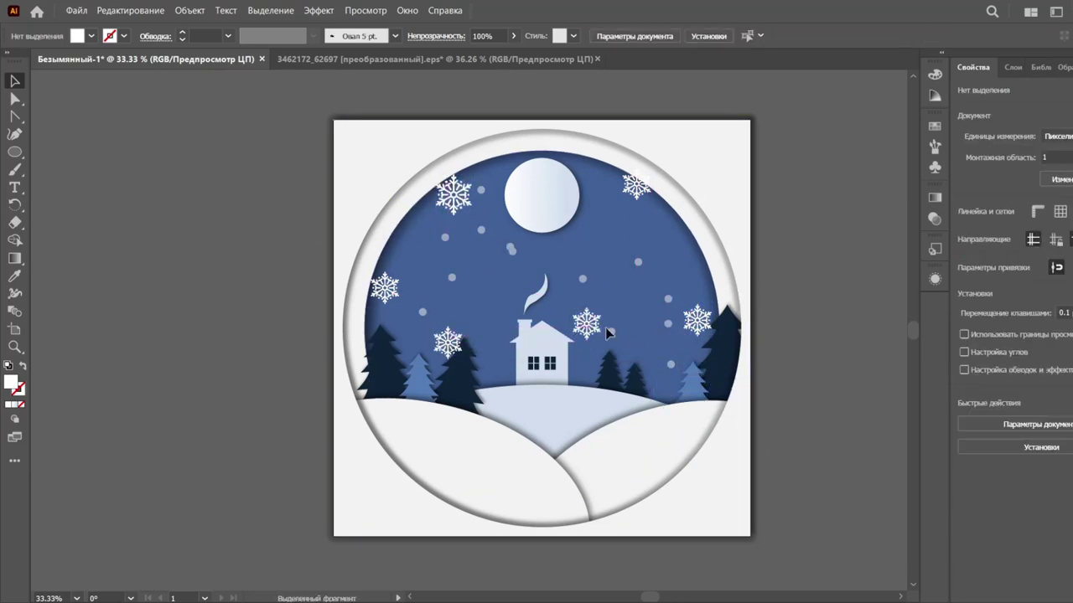
left_click_drag(335, 121, 762, 531)
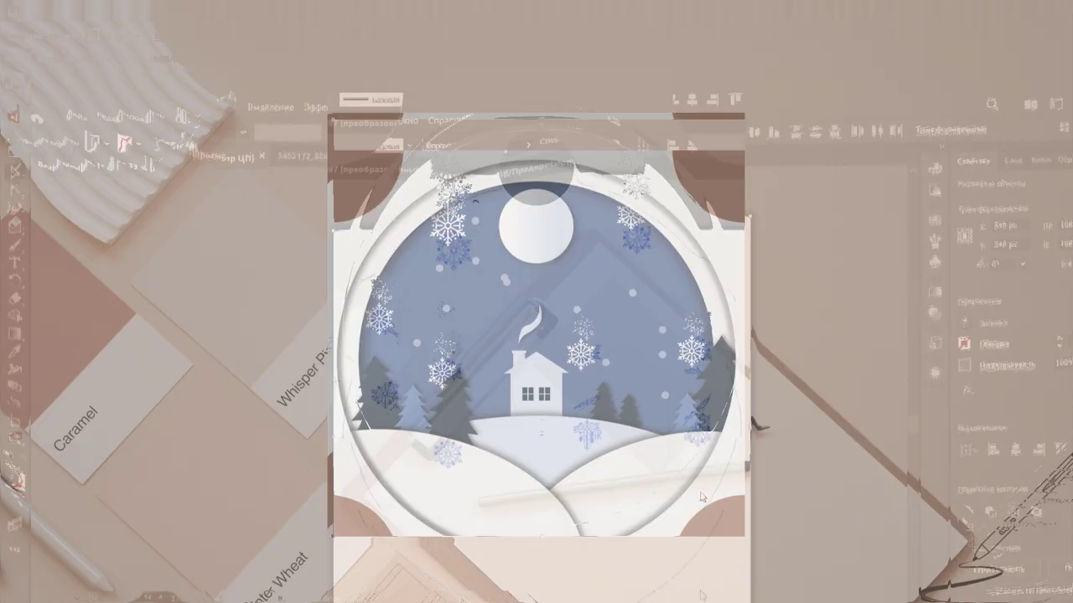